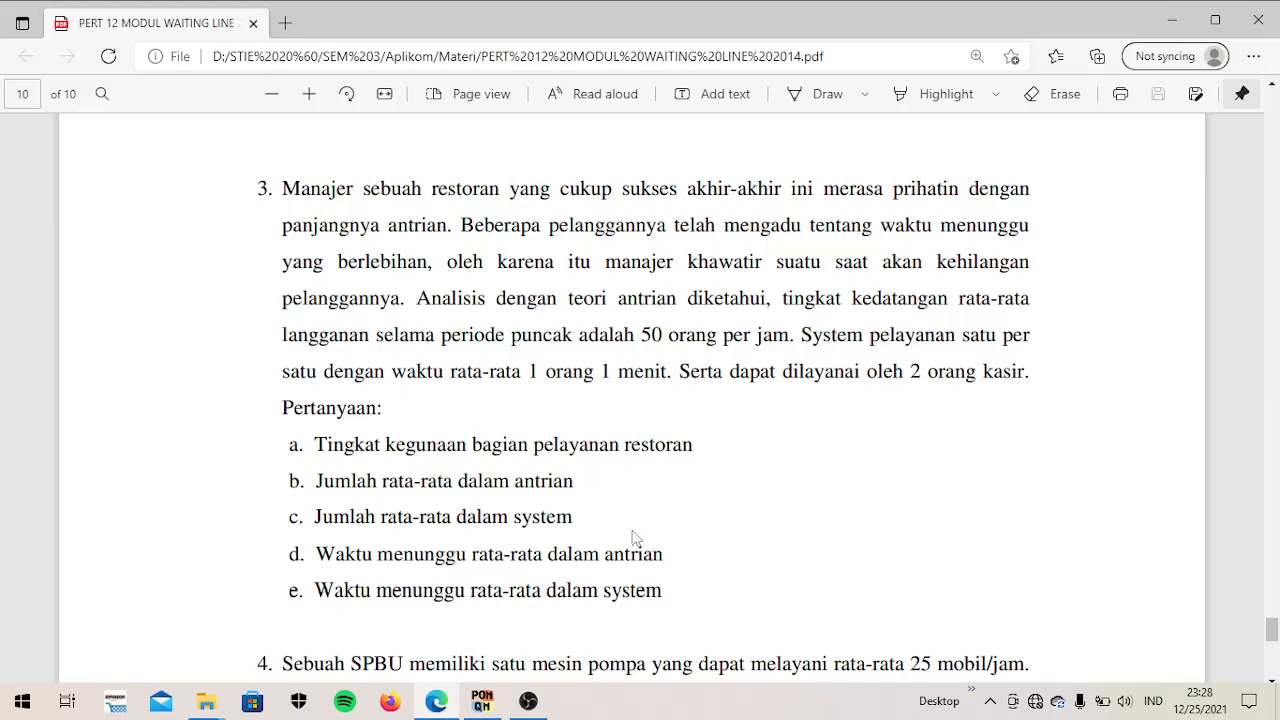
Step: Switch to QM for Windows and load the Waiting Lines module
{"action": "mouse_move", "coordinate": [489, 706]}
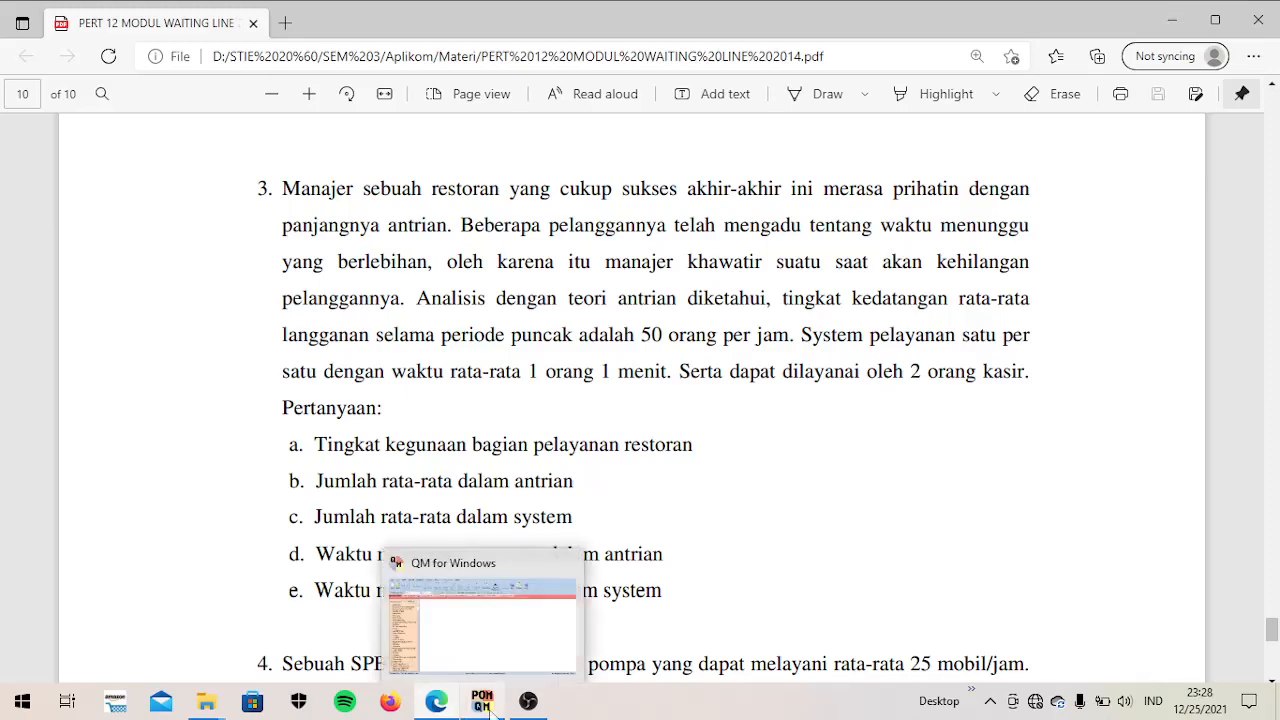
{"action": "left_click", "coordinate": [494, 634]}
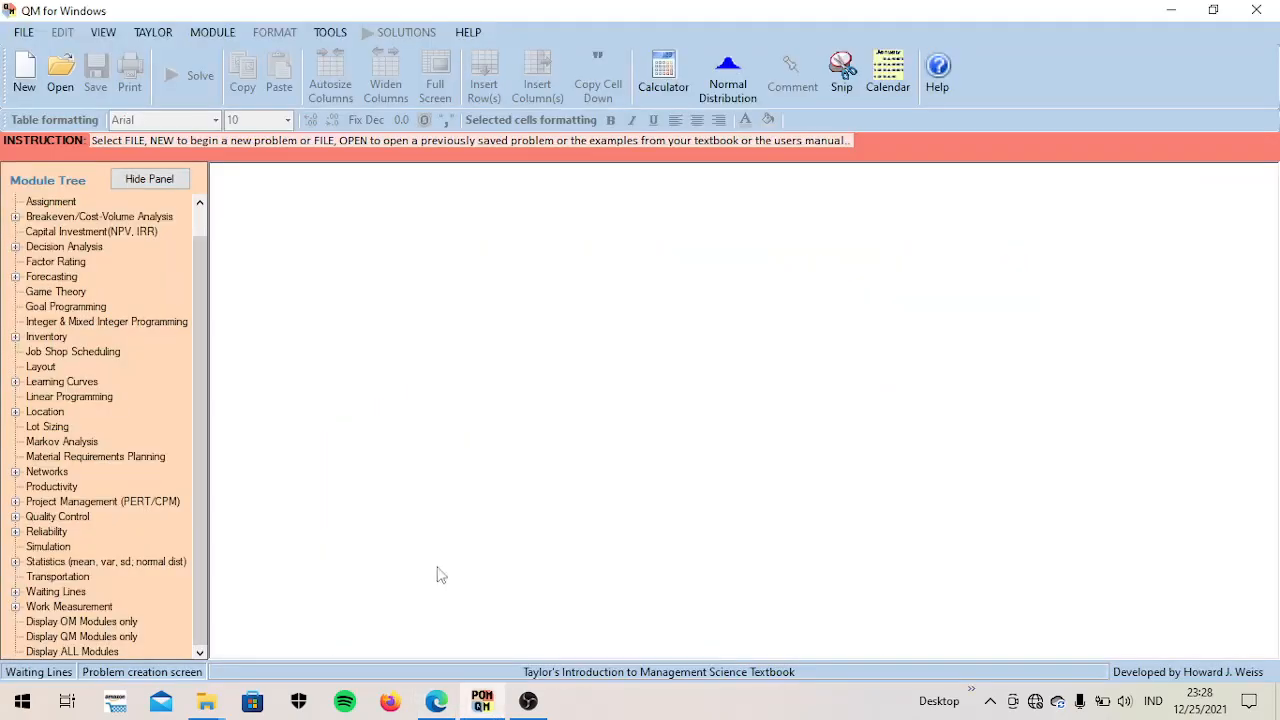
{"action": "left_click", "coordinate": [224, 37]}
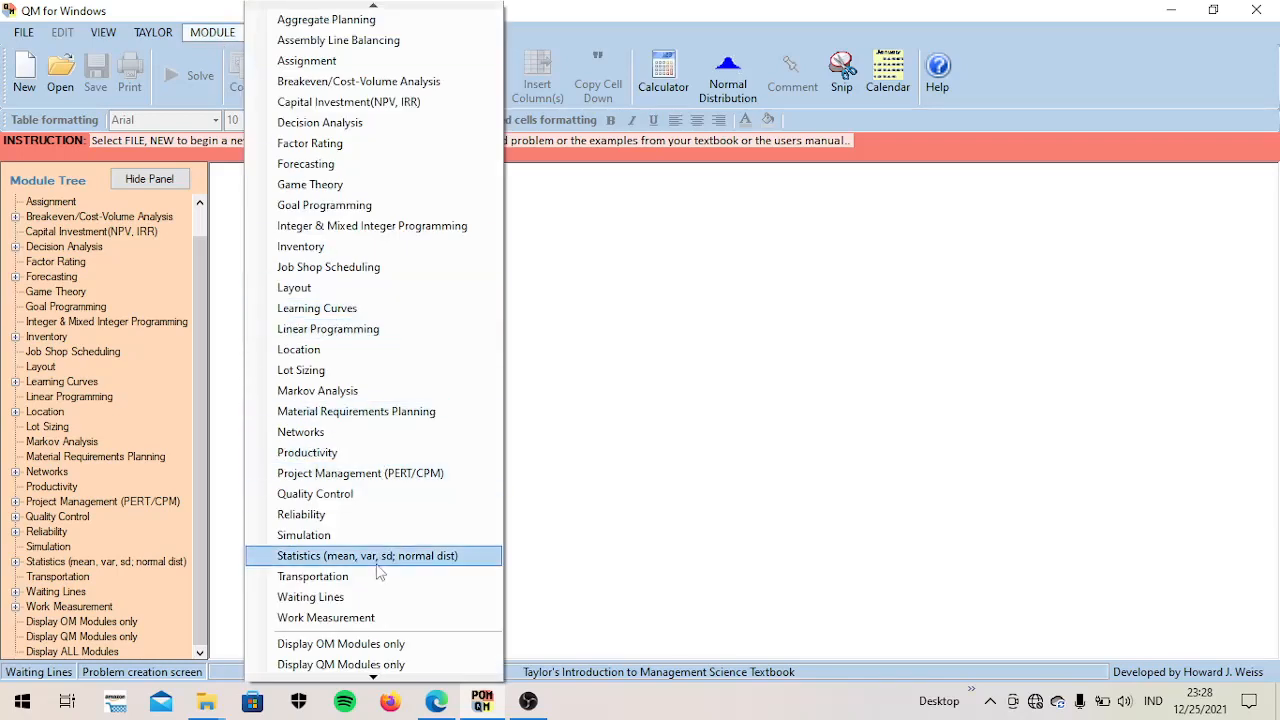
{"action": "left_click", "coordinate": [350, 605]}
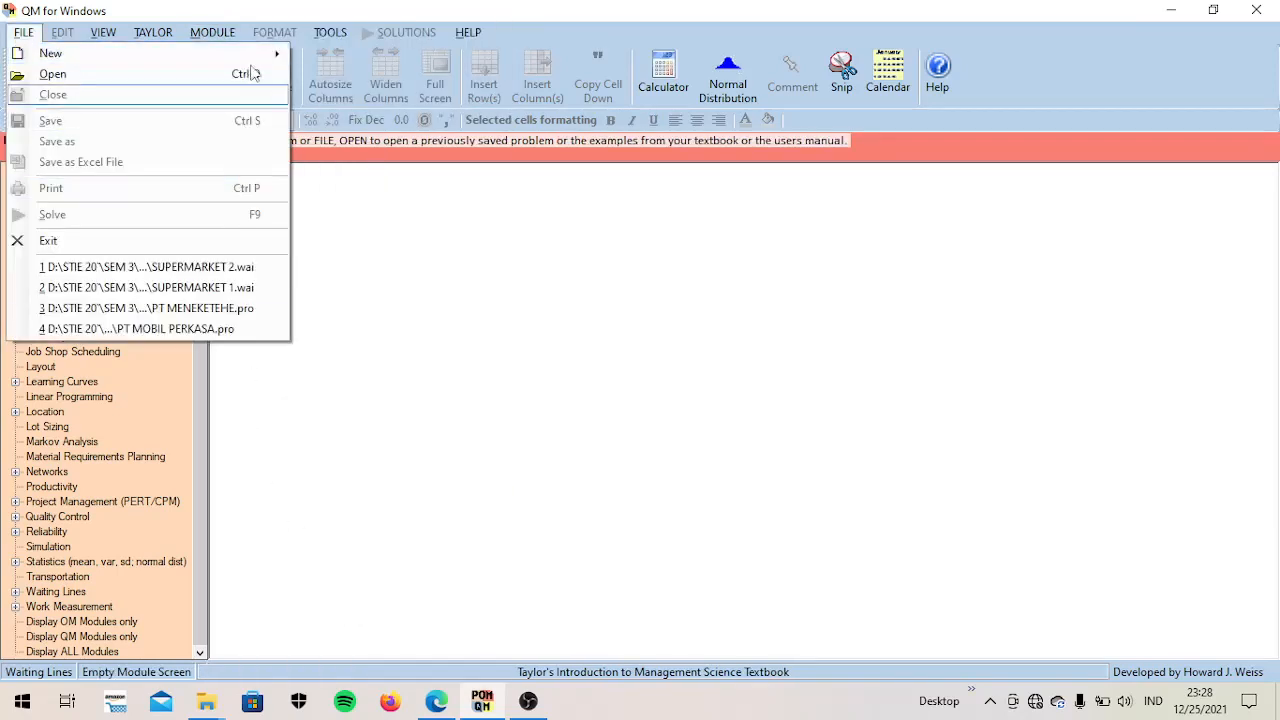
Step: Create an M/M/1 (exponential service times) data set titled RESTORAN without cost analysis
{"action": "mouse_move", "coordinate": [252, 55]}
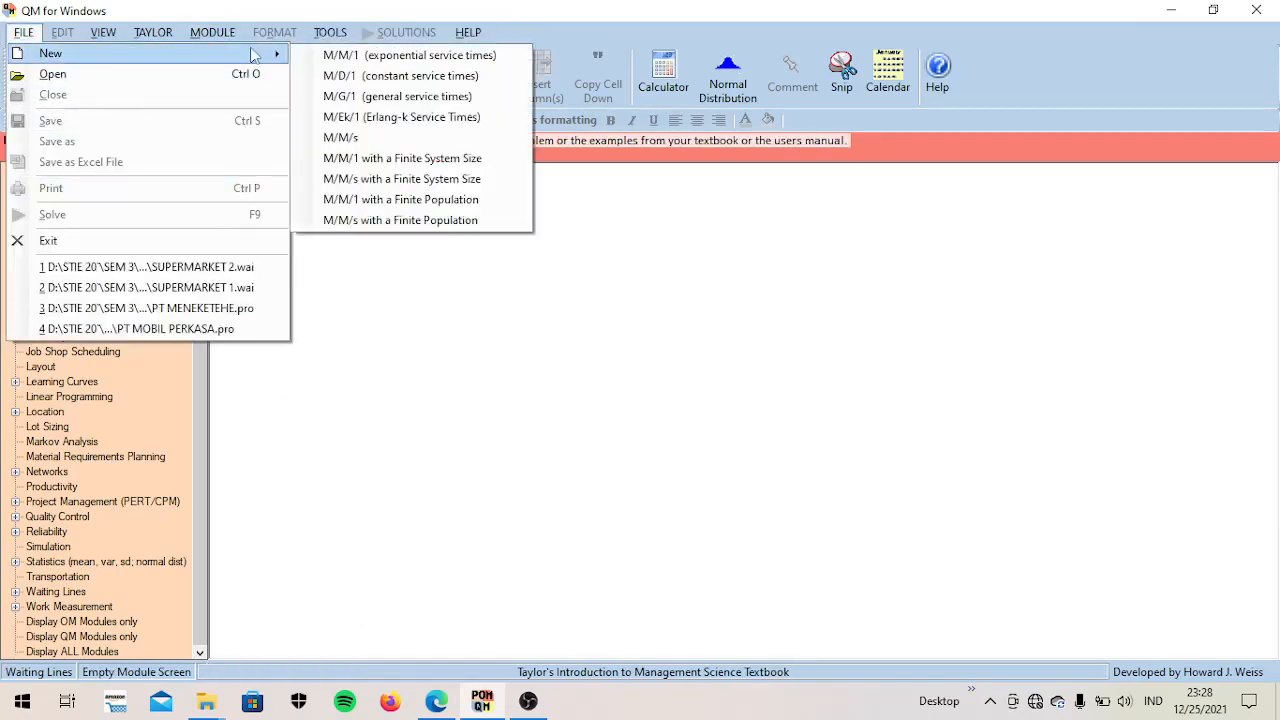
{"action": "left_click", "coordinate": [337, 57]}
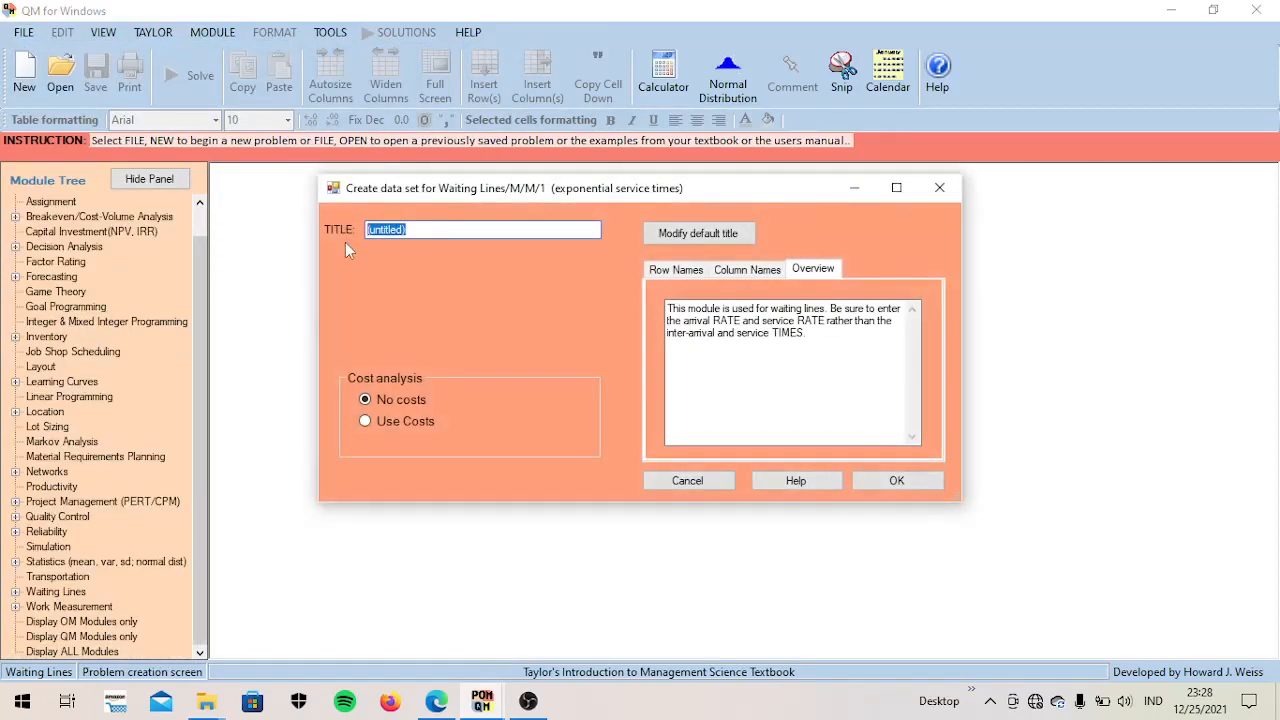
{"action": "key", "text": "BackSpace"}
{"action": "type", "text": "RESTORAN"}
{"action": "left_click", "coordinate": [897, 481]}
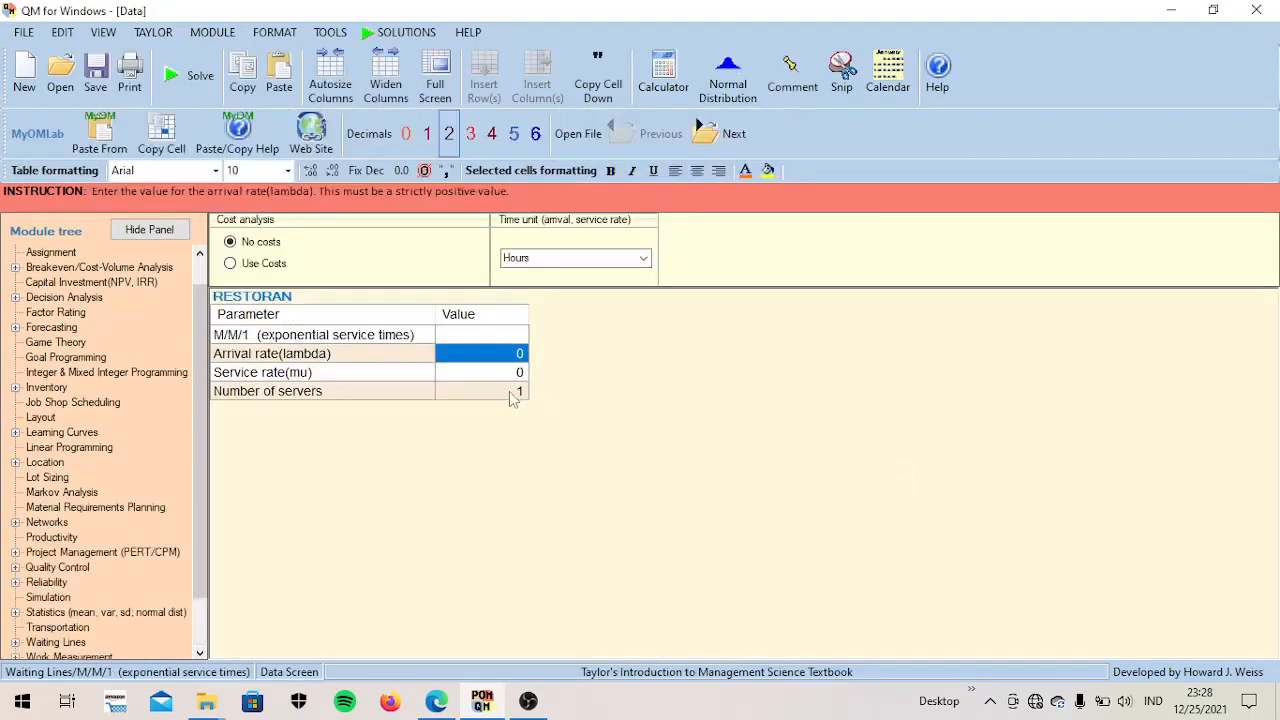
Step: Enter 2 servers, a service rate of 60 and an arrival rate of 50 for RESTORAN, and solve the problem
{"action": "left_click", "coordinate": [513, 394]}
{"action": "type", "text": "2"}
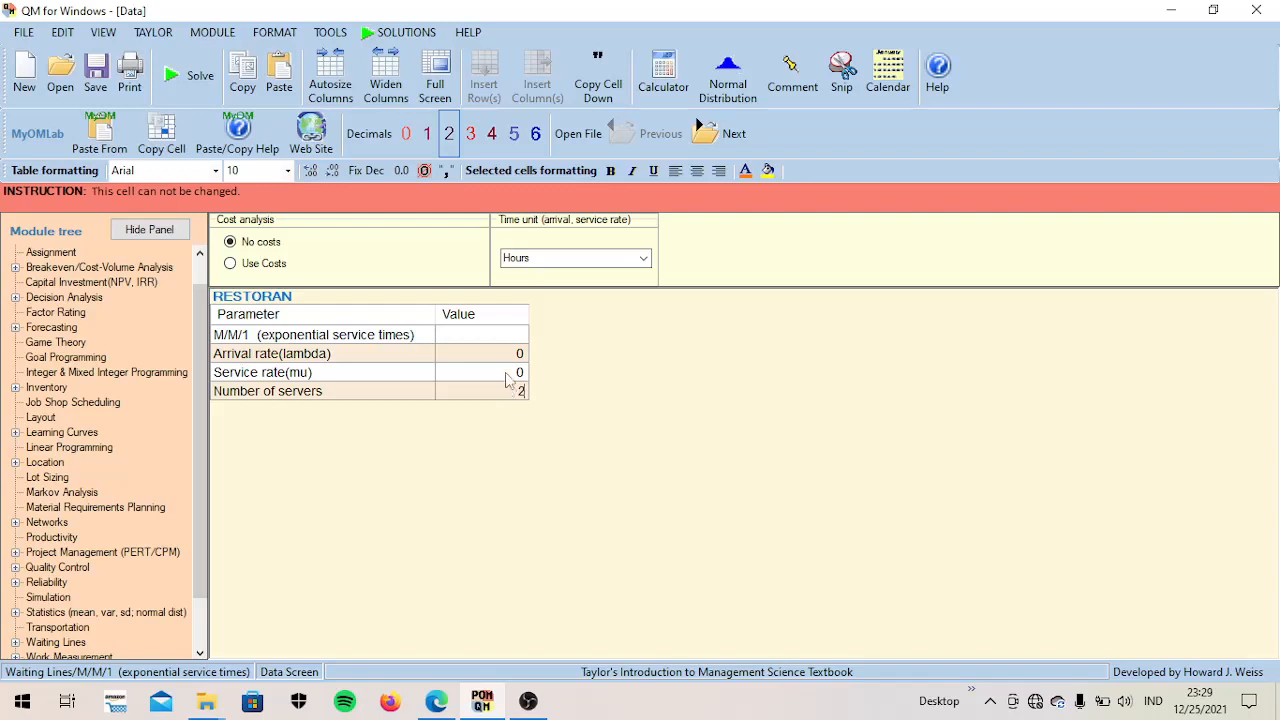
{"action": "left_click", "coordinate": [509, 375]}
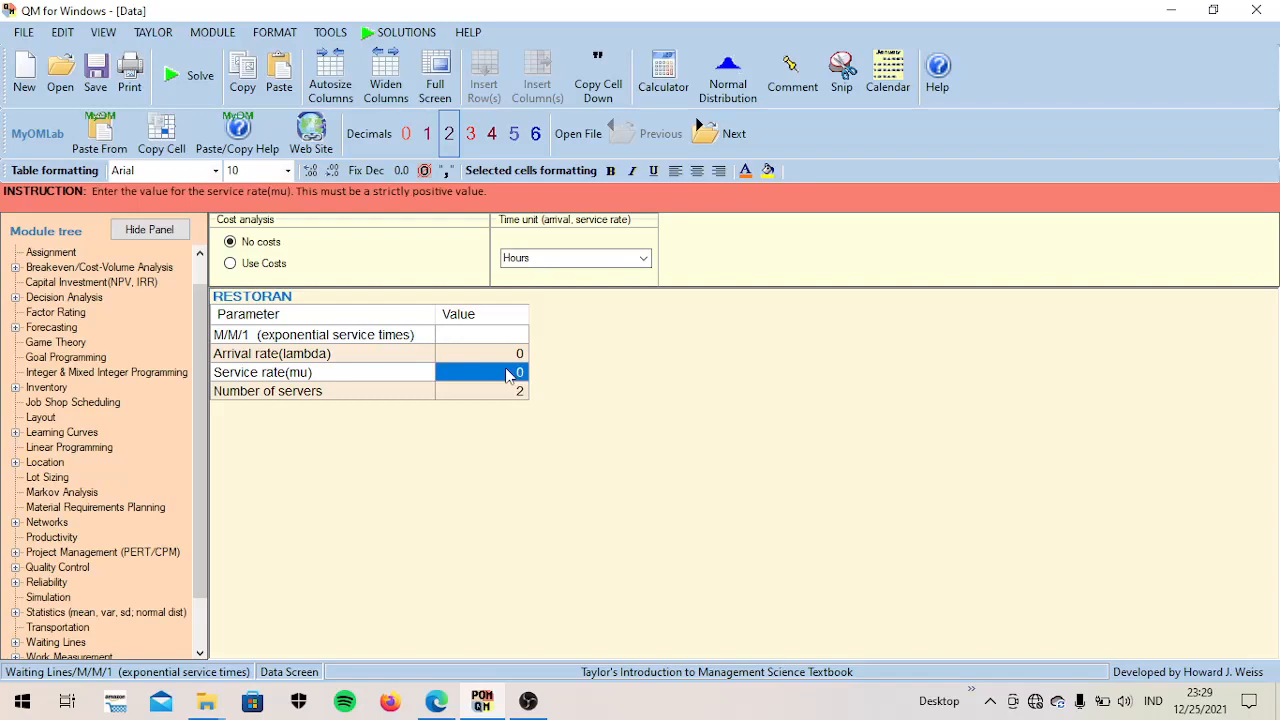
{"action": "type", "text": "6"}
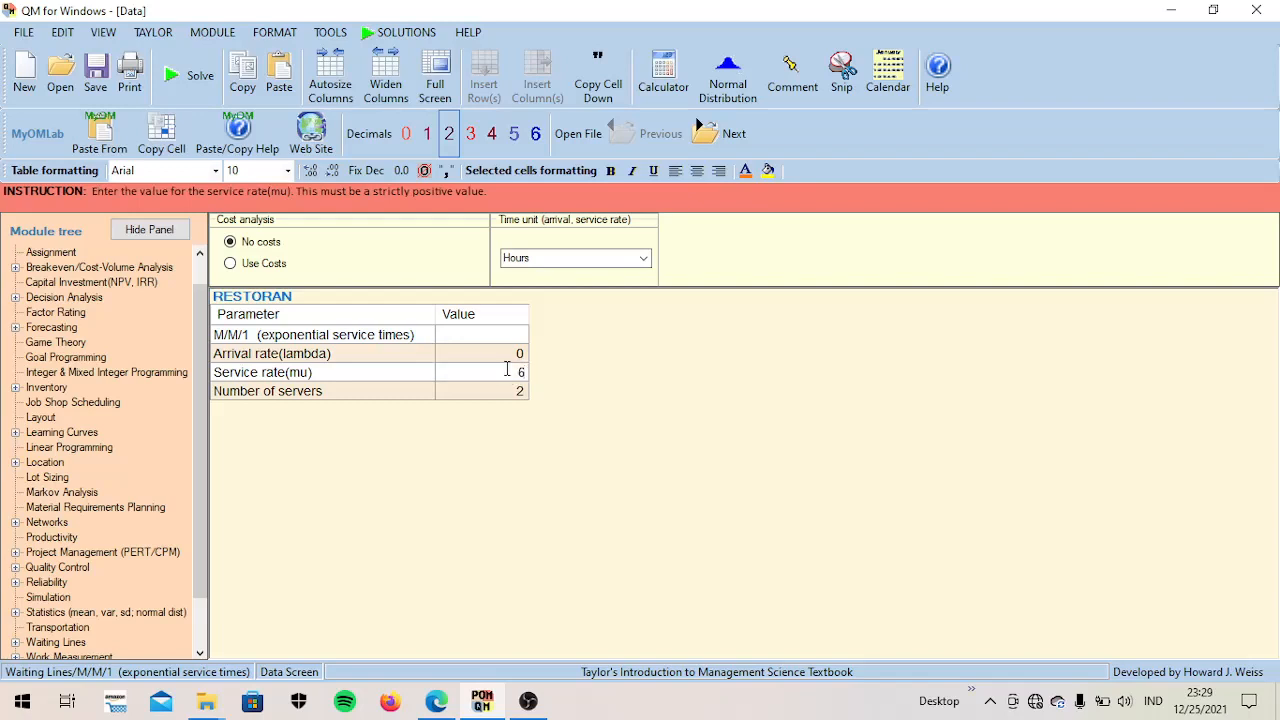
{"action": "type", "text": "0"}
{"action": "key", "text": "Up"}
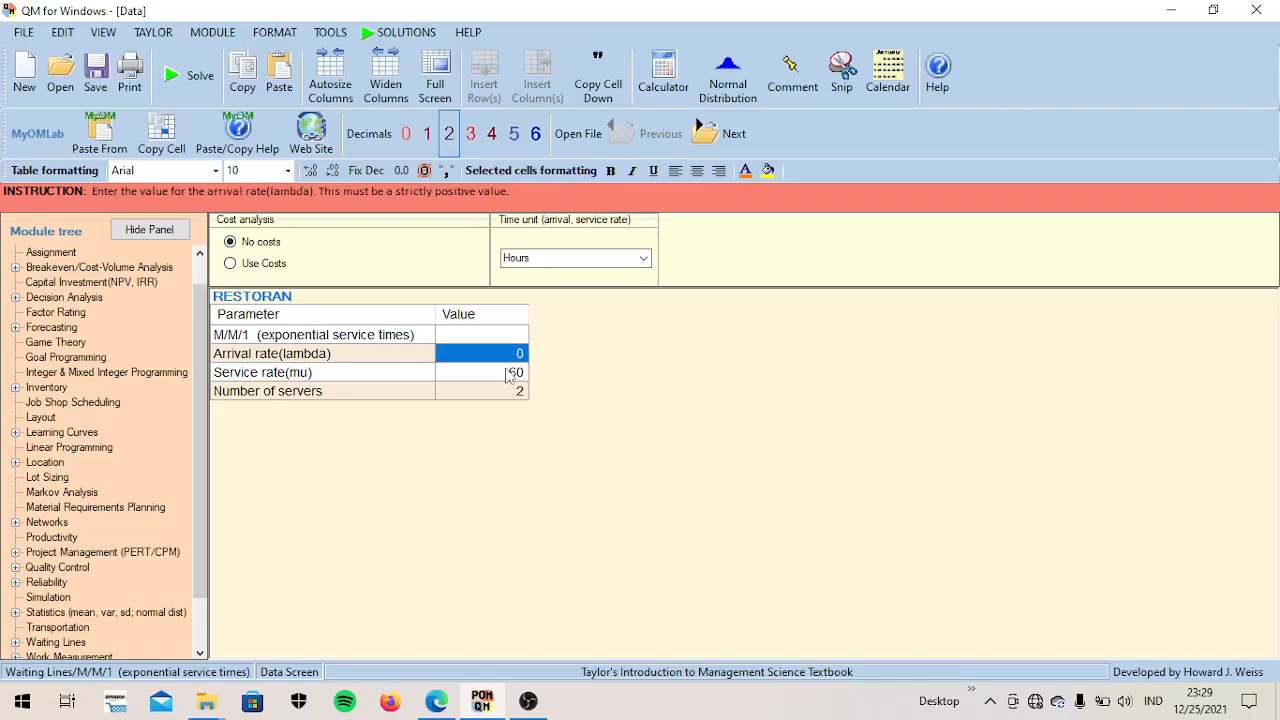
{"action": "type", "text": "50"}
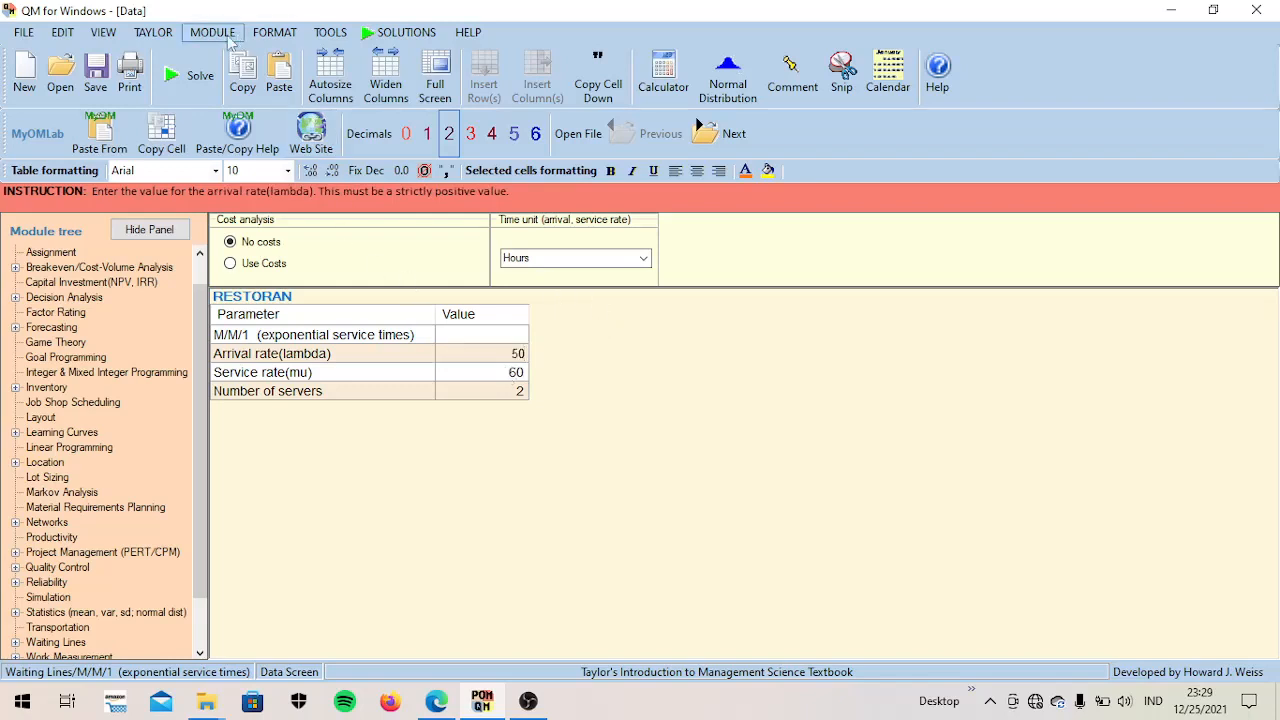
{"action": "left_click", "coordinate": [197, 79]}
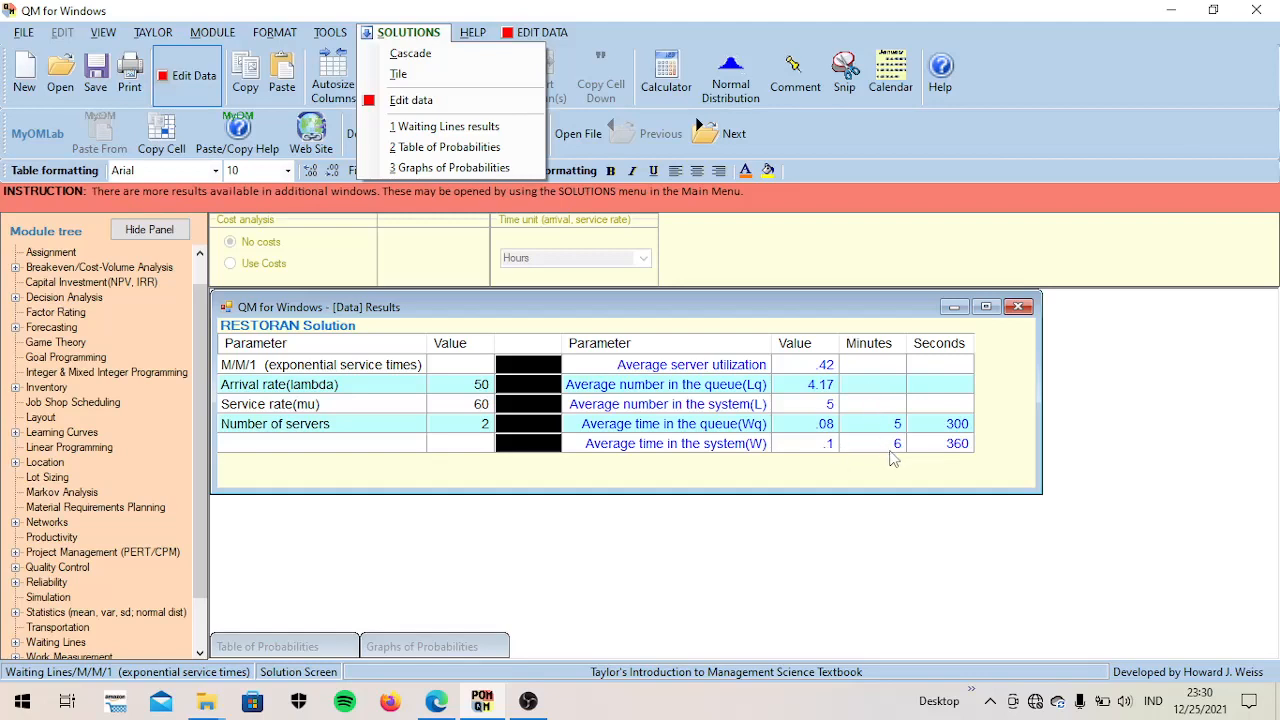
Step: View the probability graphs for RESTORAN and return to the Waiting Lines results
{"action": "left_click", "coordinate": [468, 168]}
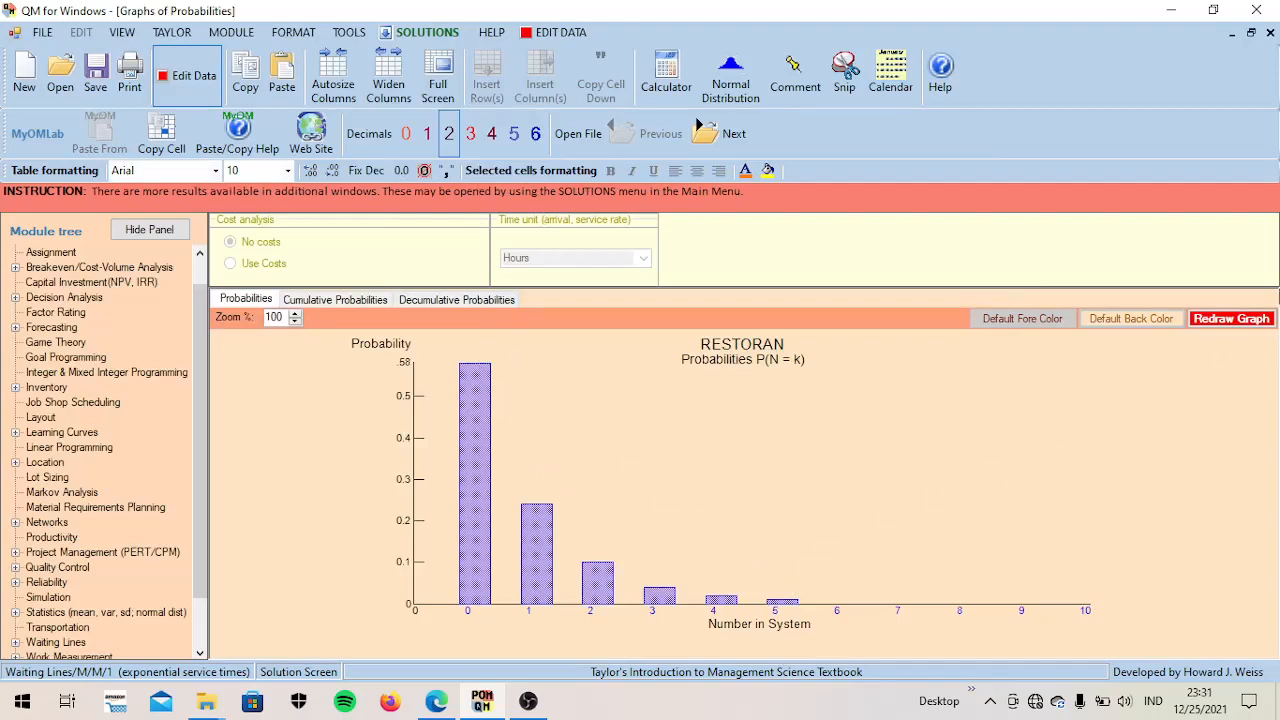
{"action": "left_click", "coordinate": [421, 31]}
{"action": "left_click", "coordinate": [461, 127]}
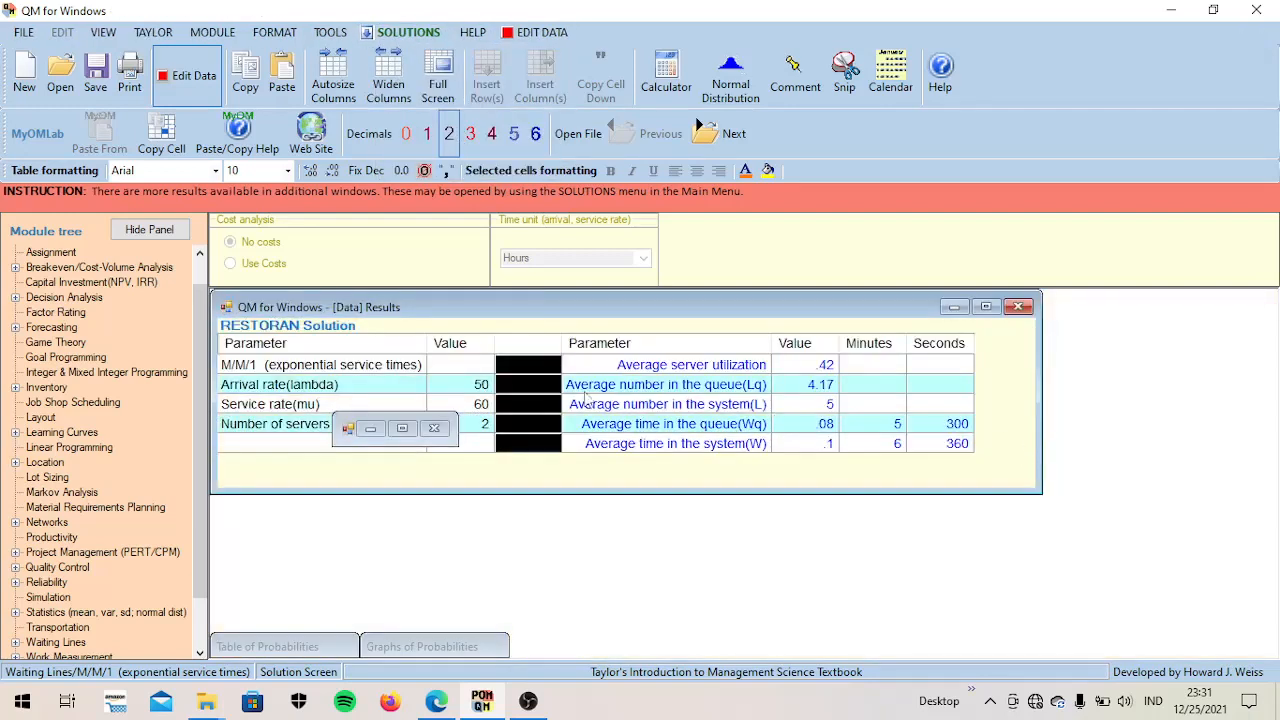
{"action": "left_click", "coordinate": [370, 430]}
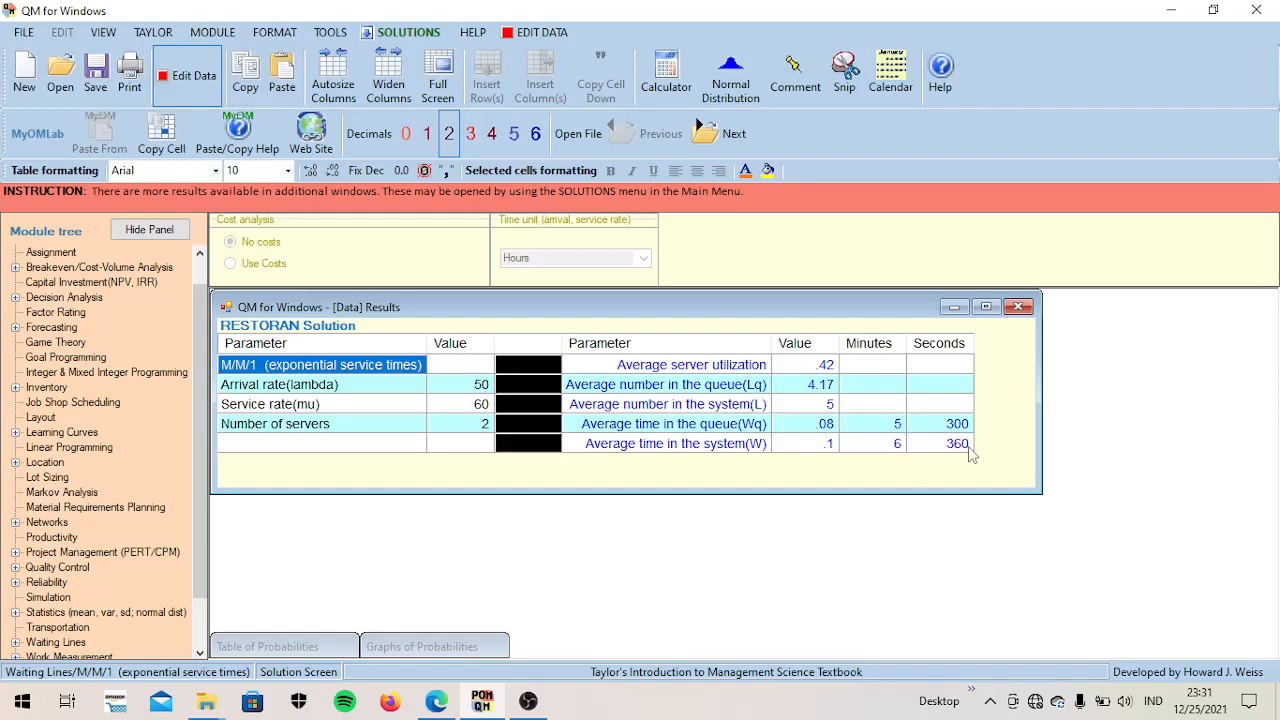
Step: Save the restaurant problem as a Waiting Lines file named RESTORAN in the Aplikom folder
{"action": "left_click", "coordinate": [97, 95]}
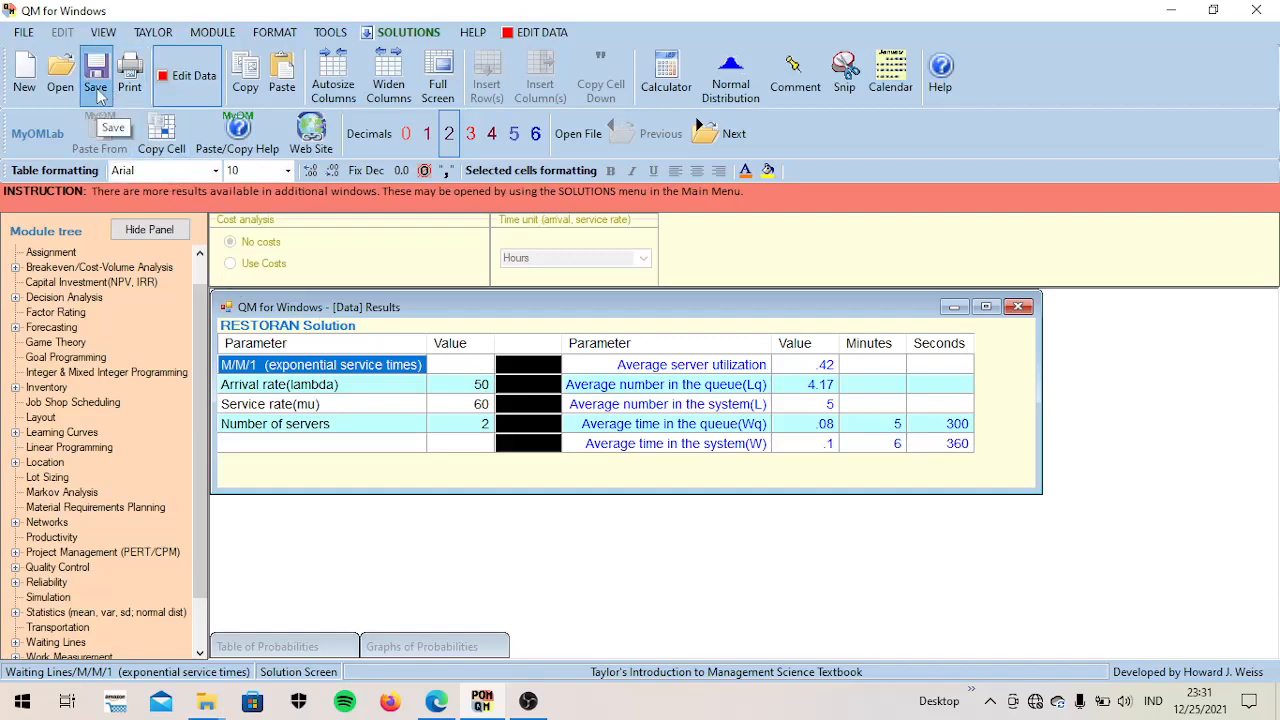
{"action": "left_click", "coordinate": [97, 95]}
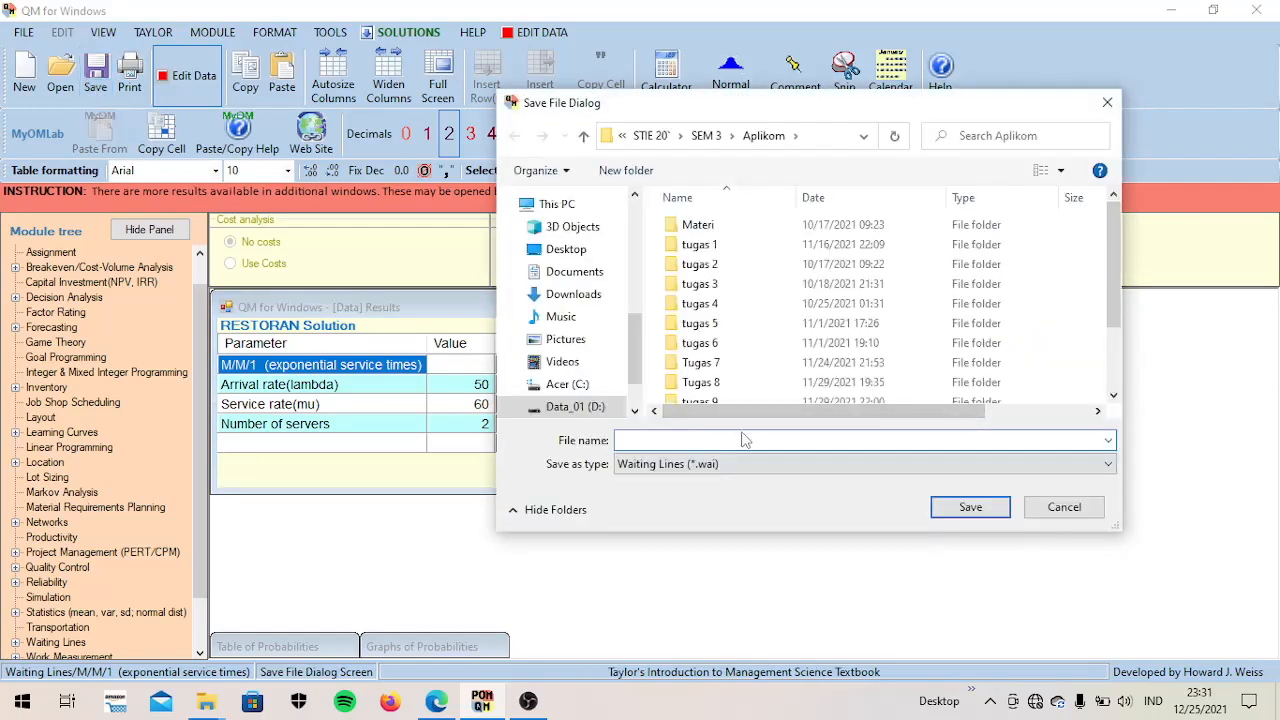
{"action": "type", "text": "RESTORAN"}
{"action": "left_click", "coordinate": [973, 508]}
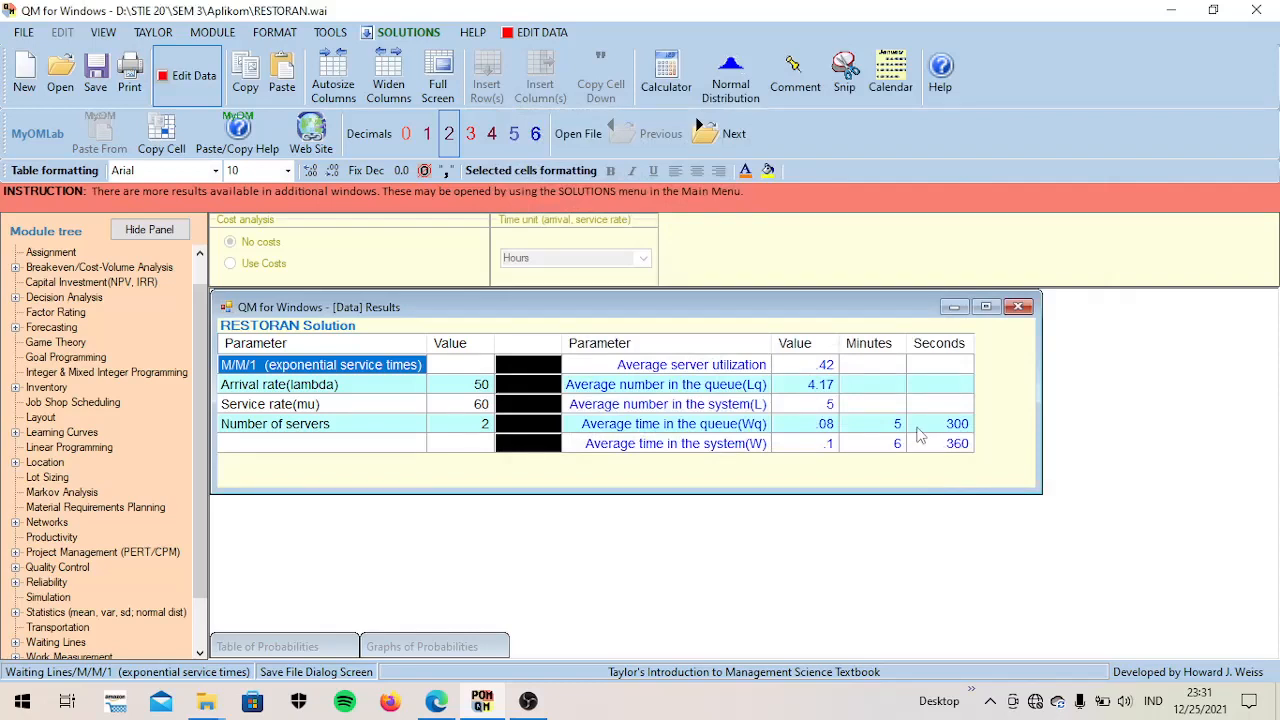
Step: Switch to the waiting line module PDF in Edge and read problem 4 about the SPBU pump
{"action": "left_click", "coordinate": [436, 702]}
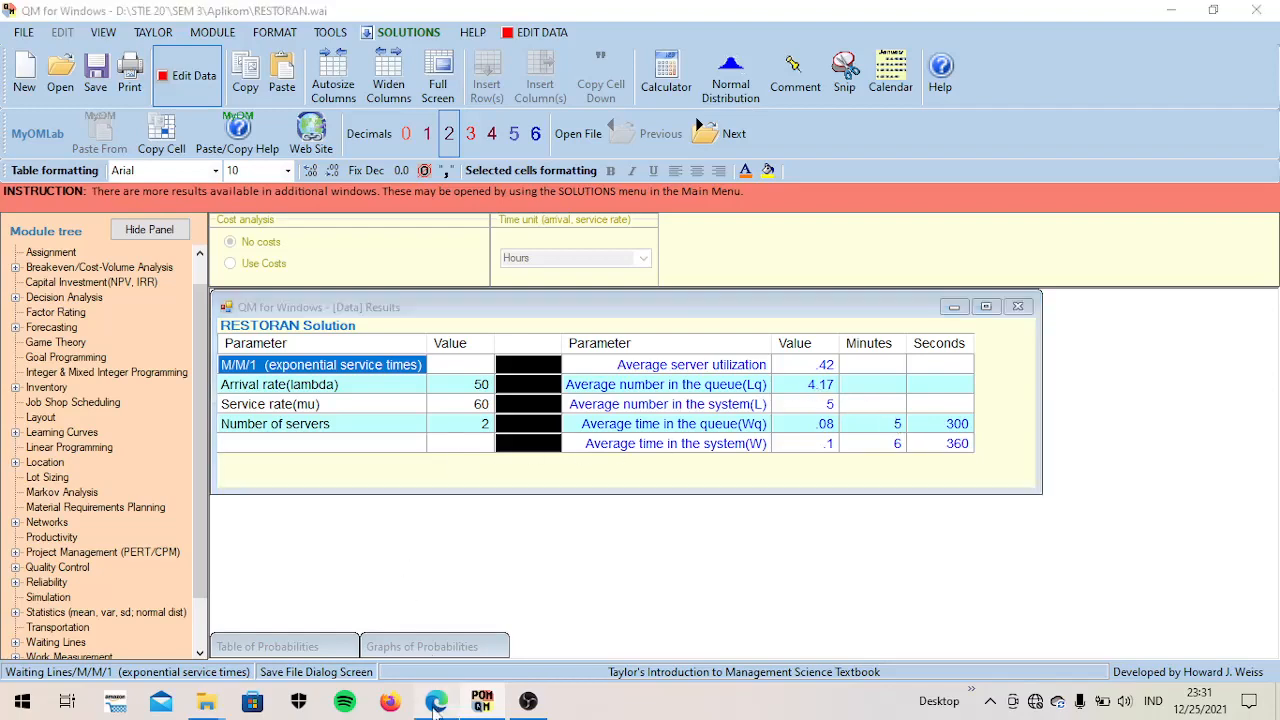
{"action": "scroll", "coordinate": [617, 363], "scroll_direction": "down", "scroll_amount": 3}
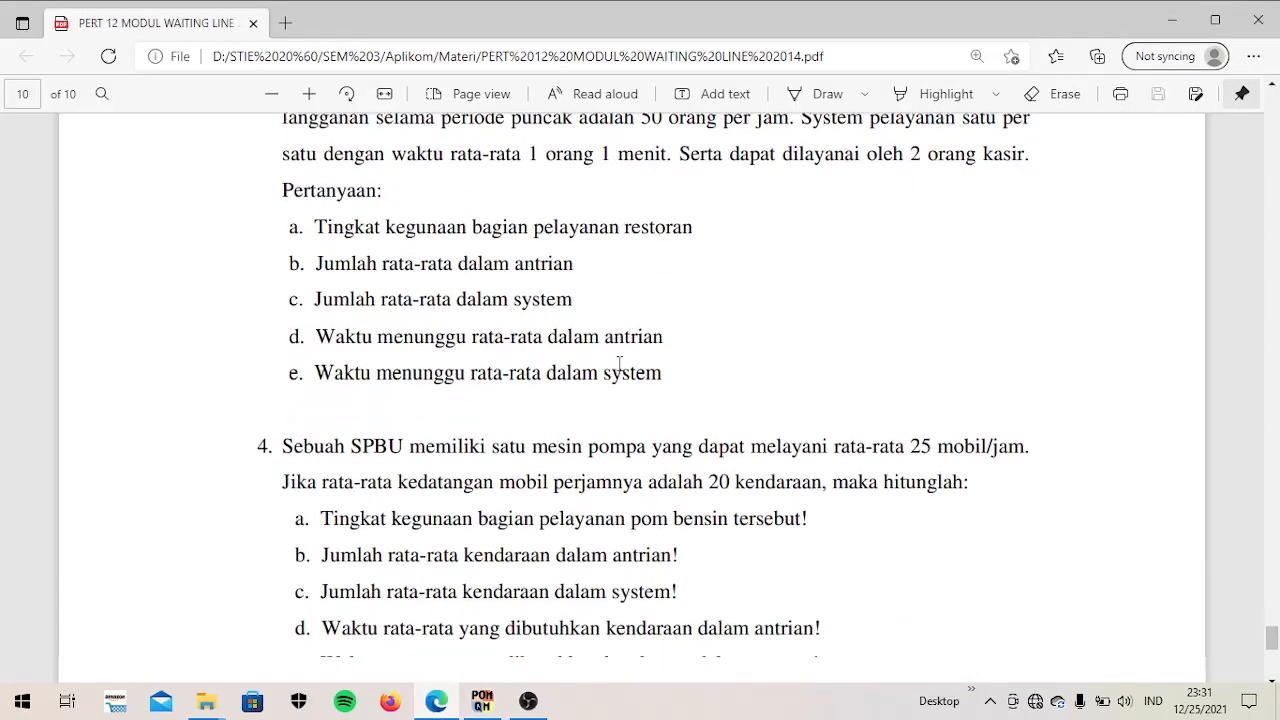
{"action": "scroll", "coordinate": [619, 363], "scroll_direction": "down", "scroll_amount": 2}
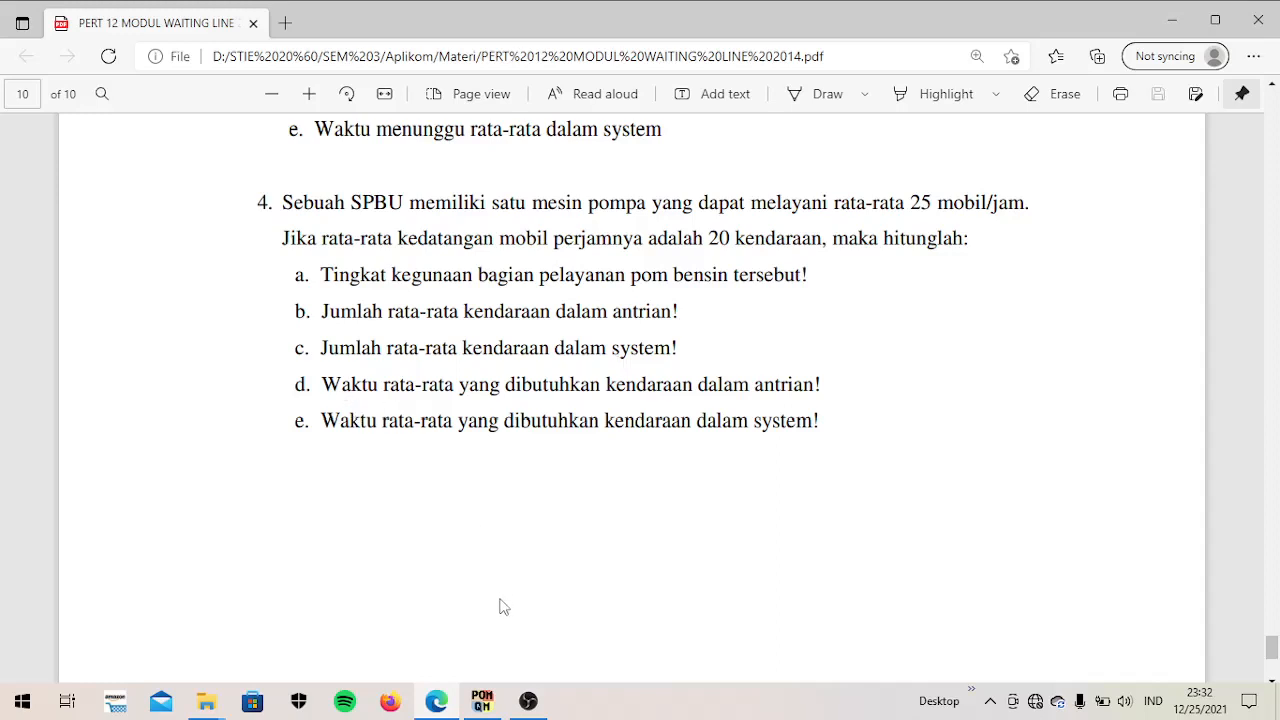
Step: Return to QM for Windows and create a new M/M/1 (exponential service times) data set titled SPBU
{"action": "left_click", "coordinate": [483, 702]}
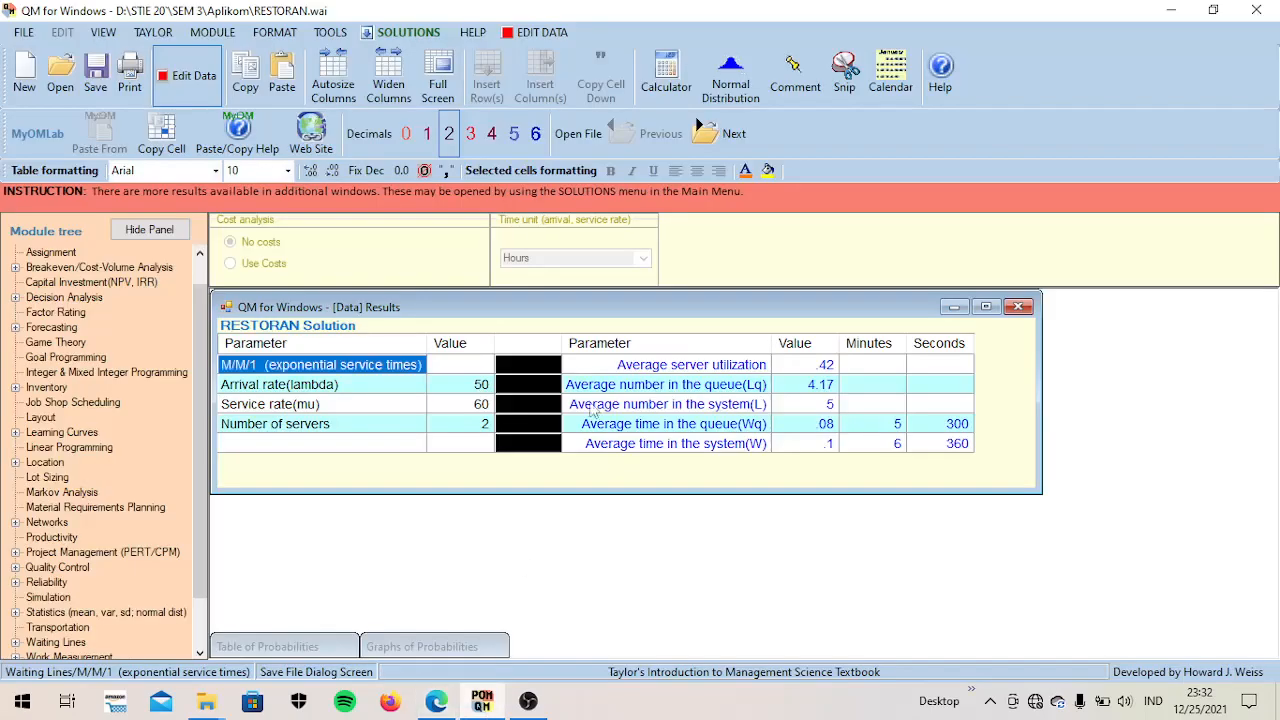
{"action": "left_click", "coordinate": [23, 35]}
{"action": "mouse_move", "coordinate": [50, 54]}
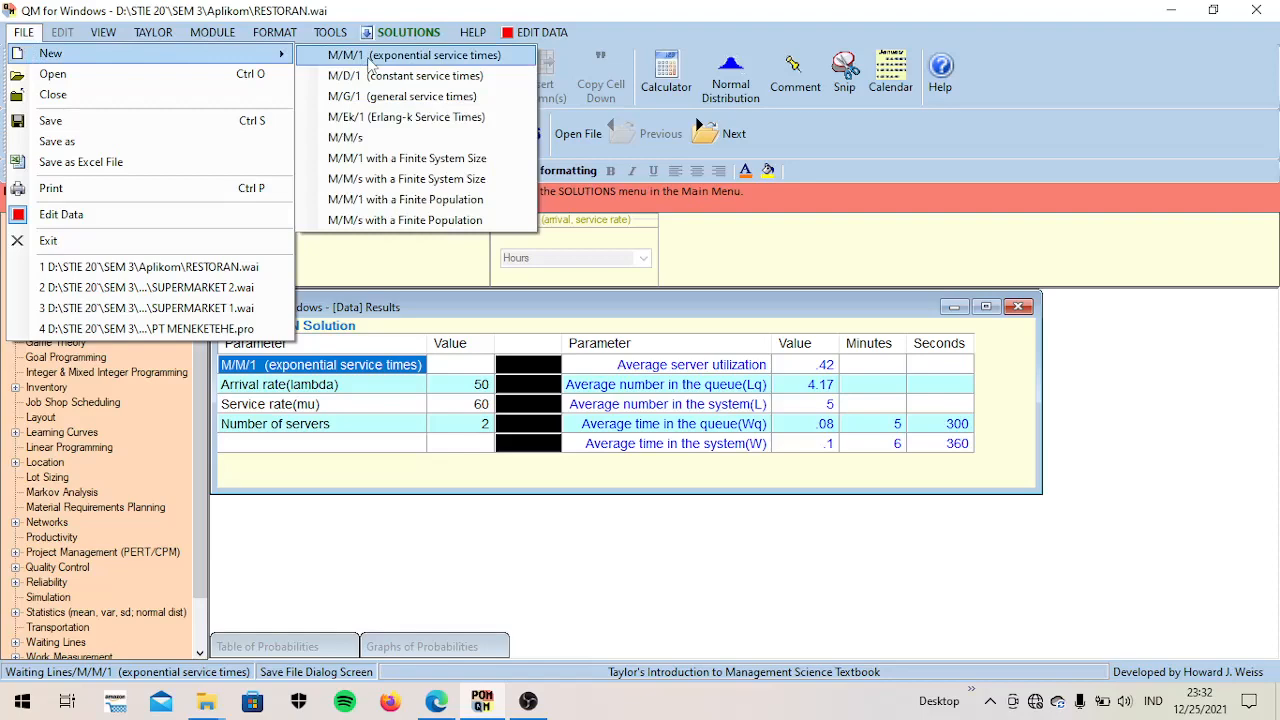
{"action": "left_click", "coordinate": [370, 58]}
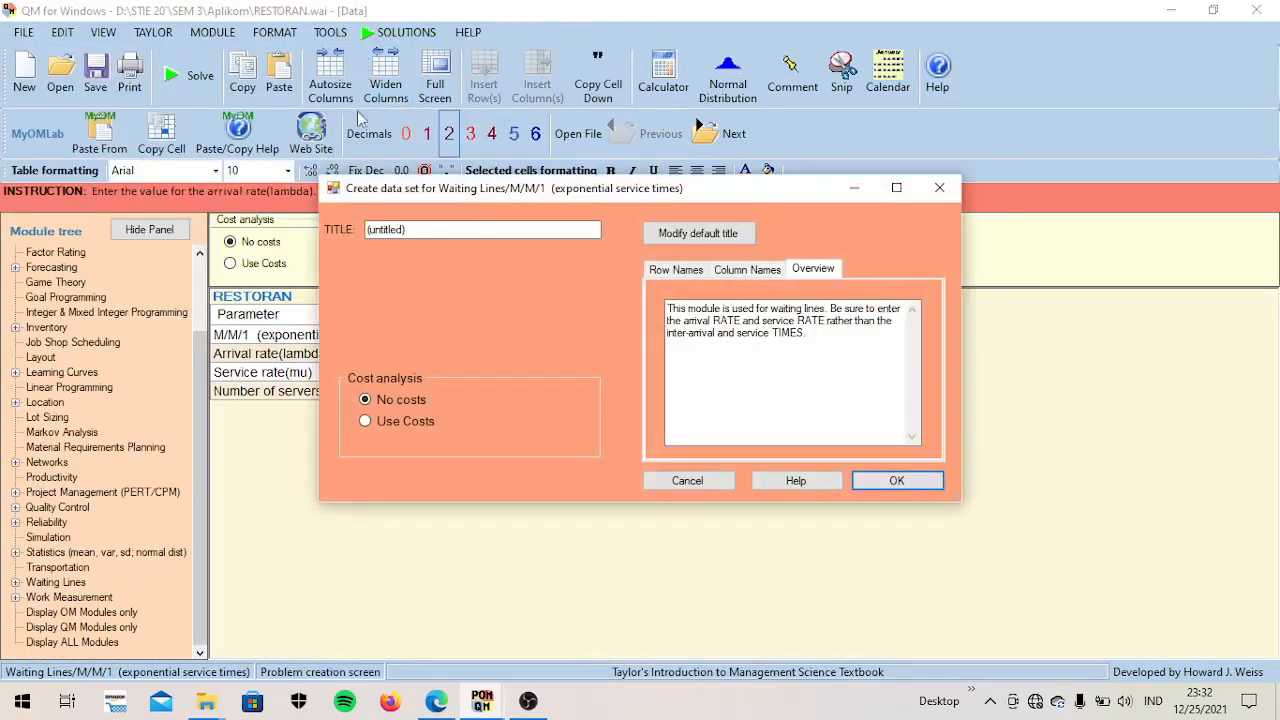
{"action": "left_click", "coordinate": [410, 230]}
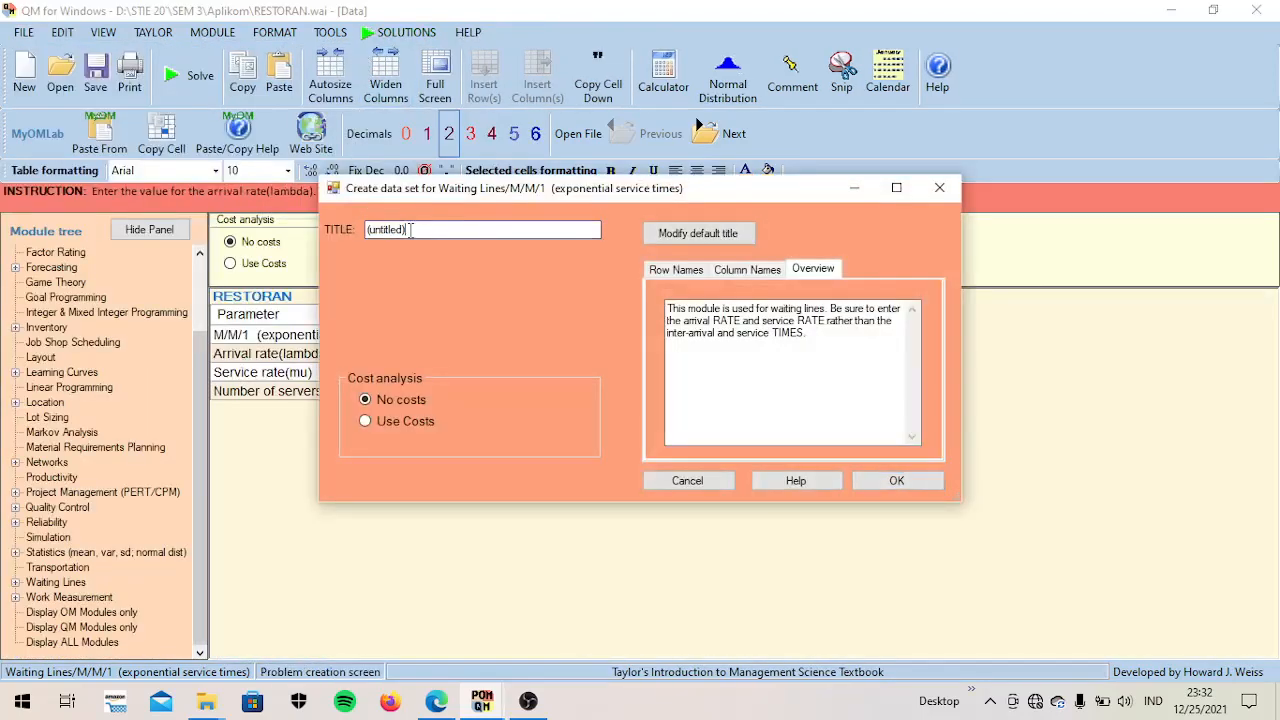
{"action": "left_click_drag", "start_coordinate": [410, 230], "coordinate": [342, 244]}
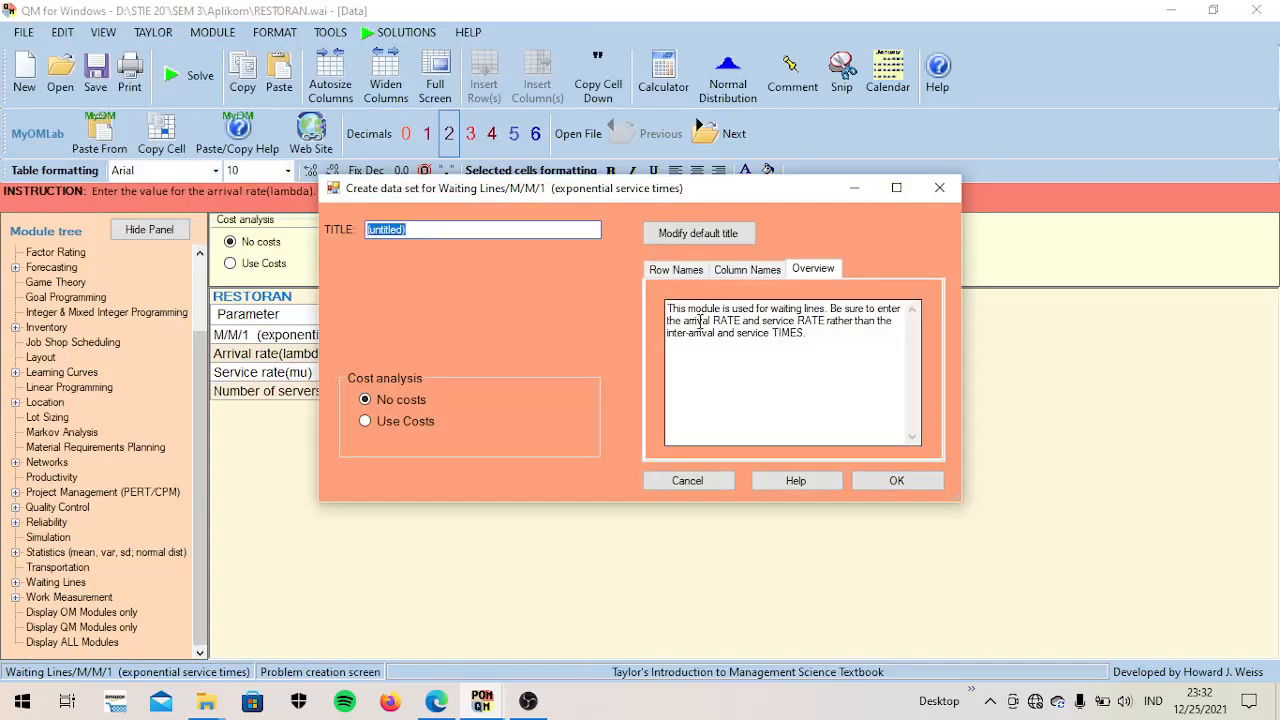
{"action": "key", "text": "BackSpace"}
{"action": "type", "text": "SPBU"}
{"action": "left_click", "coordinate": [925, 487]}
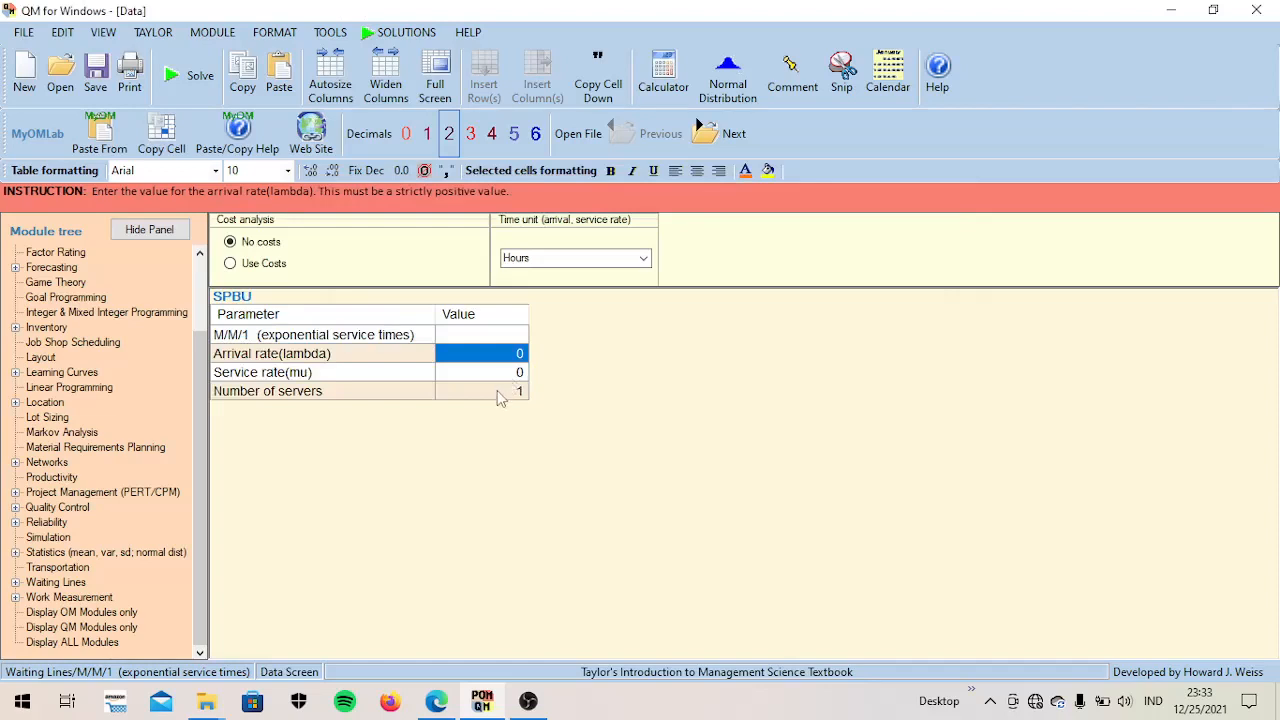
Step: Set the SPBU data set's service rate (mu) to 25
{"action": "left_click", "coordinate": [500, 397]}
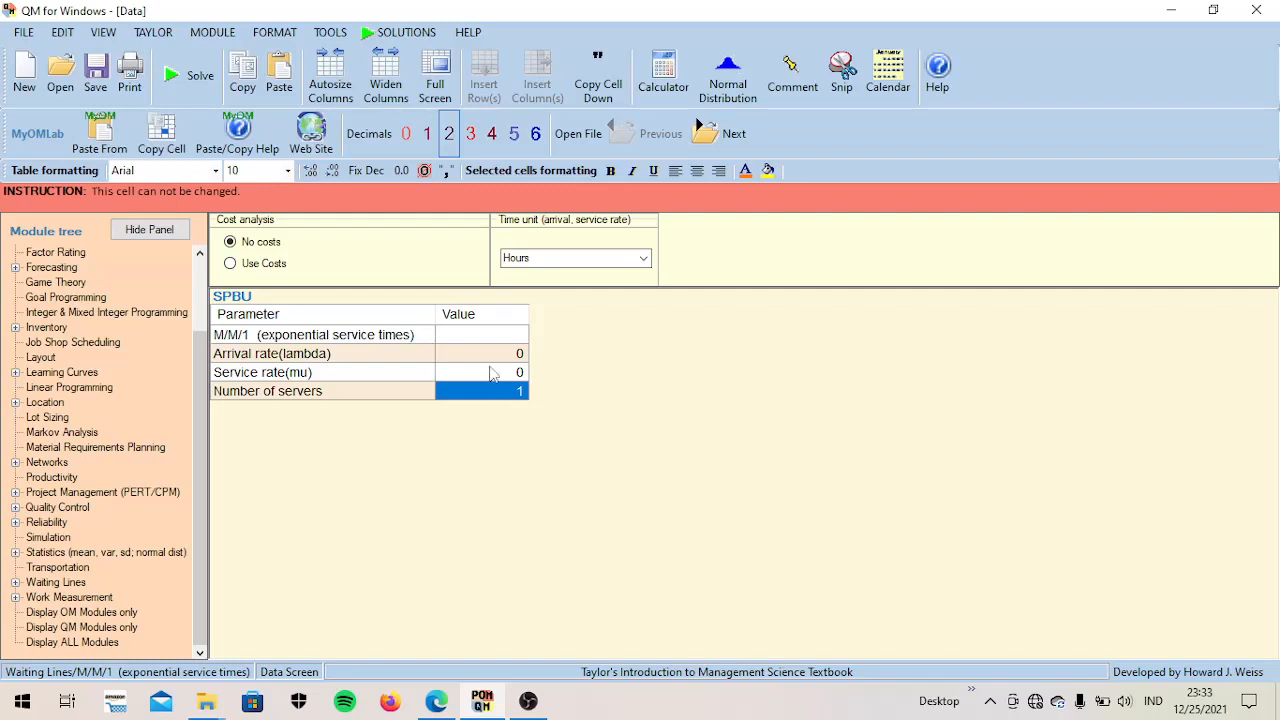
{"action": "left_click", "coordinate": [490, 374]}
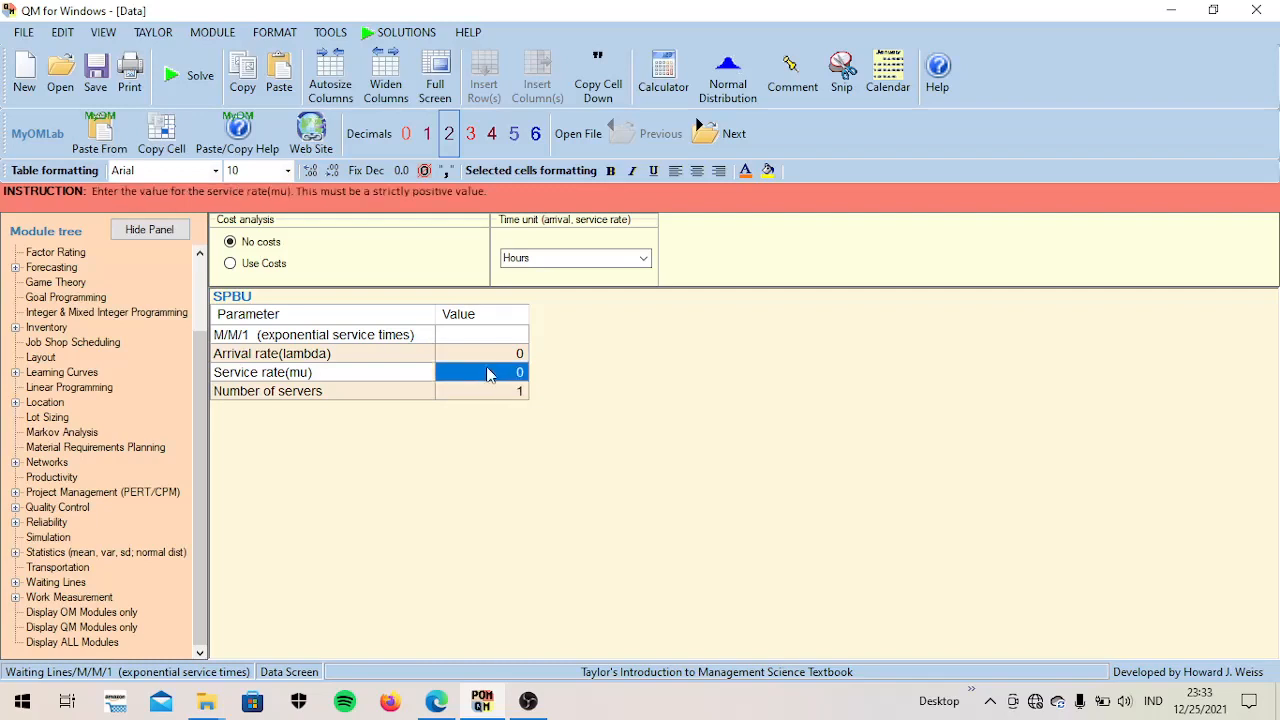
{"action": "type", "text": "25"}
Step: Check the time unit options for the arrival and service rates
{"action": "left_click", "coordinate": [643, 259]}
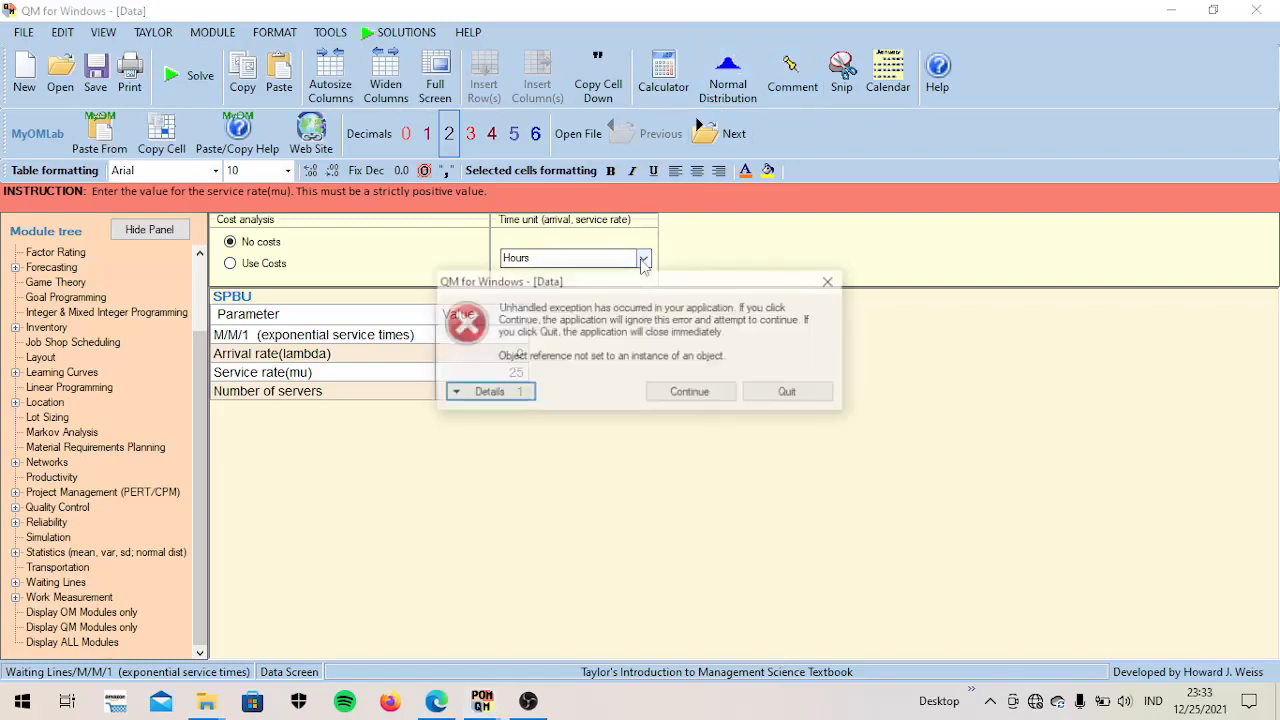
{"action": "left_click", "coordinate": [831, 281]}
{"action": "left_click", "coordinate": [650, 262]}
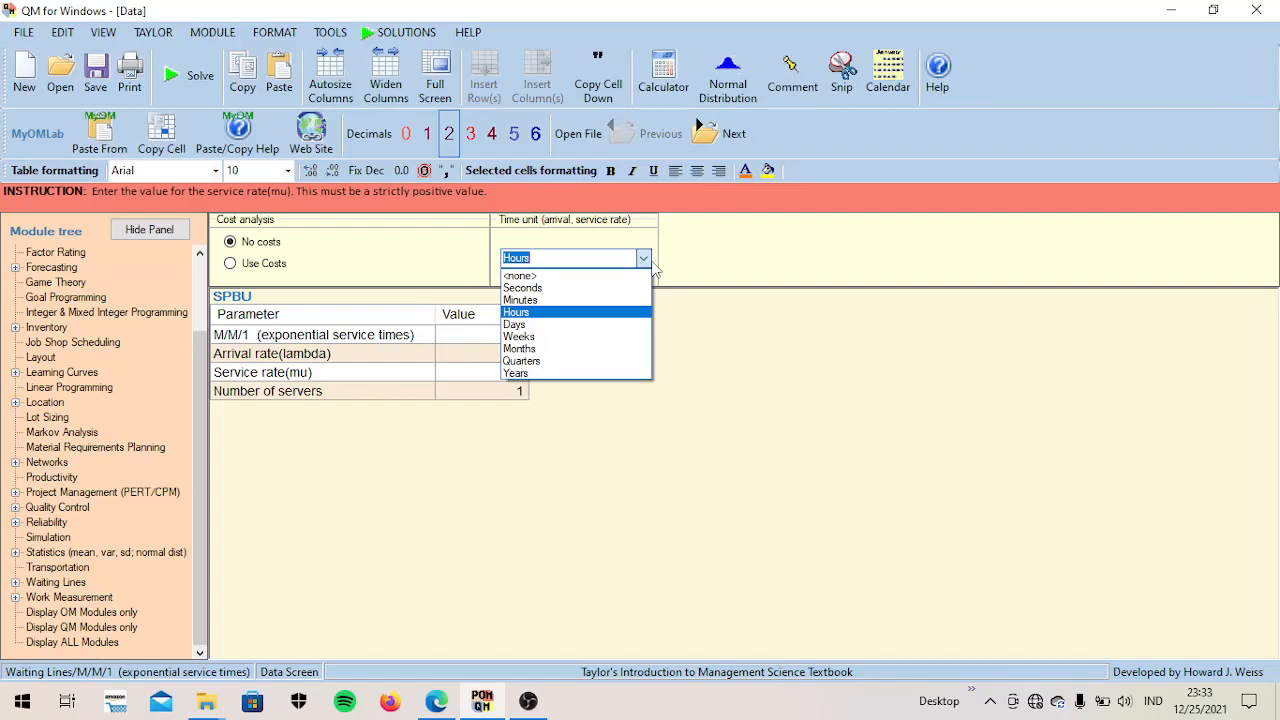
{"action": "left_click", "coordinate": [727, 402]}
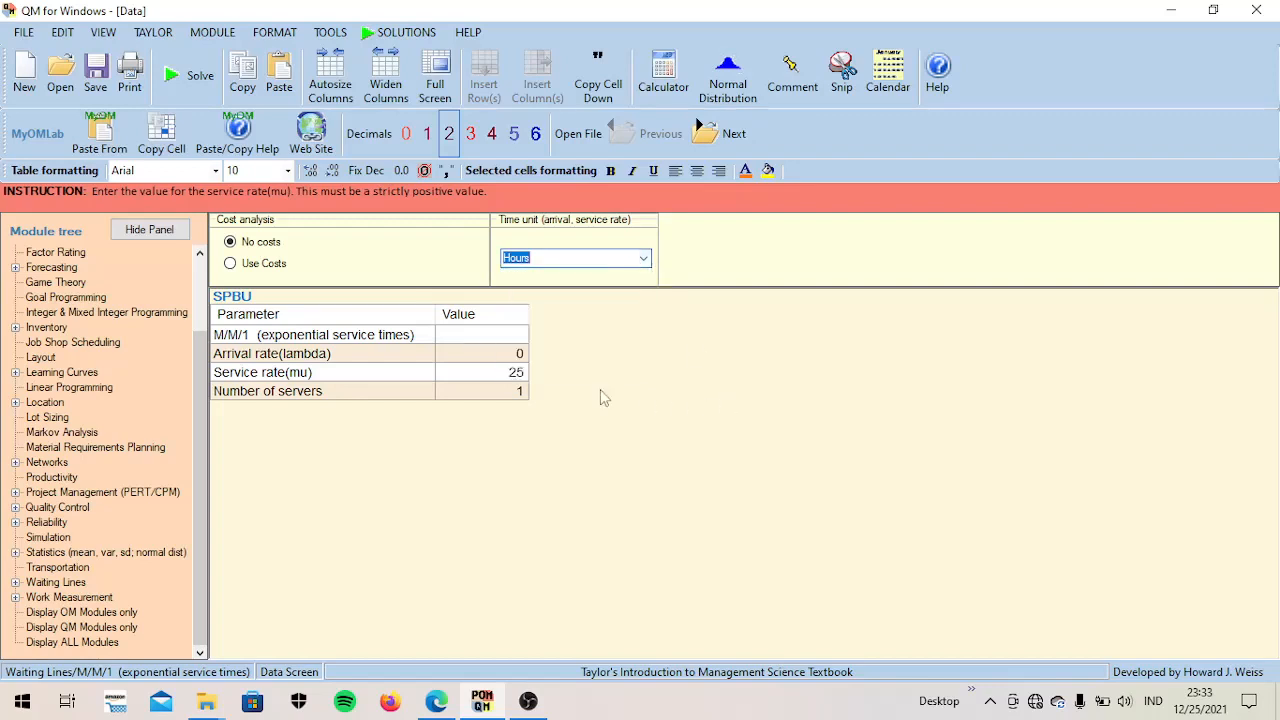
Step: Set the SPBU arrival rate (lambda) to 20 and solve the problem
{"action": "left_click", "coordinate": [512, 358]}
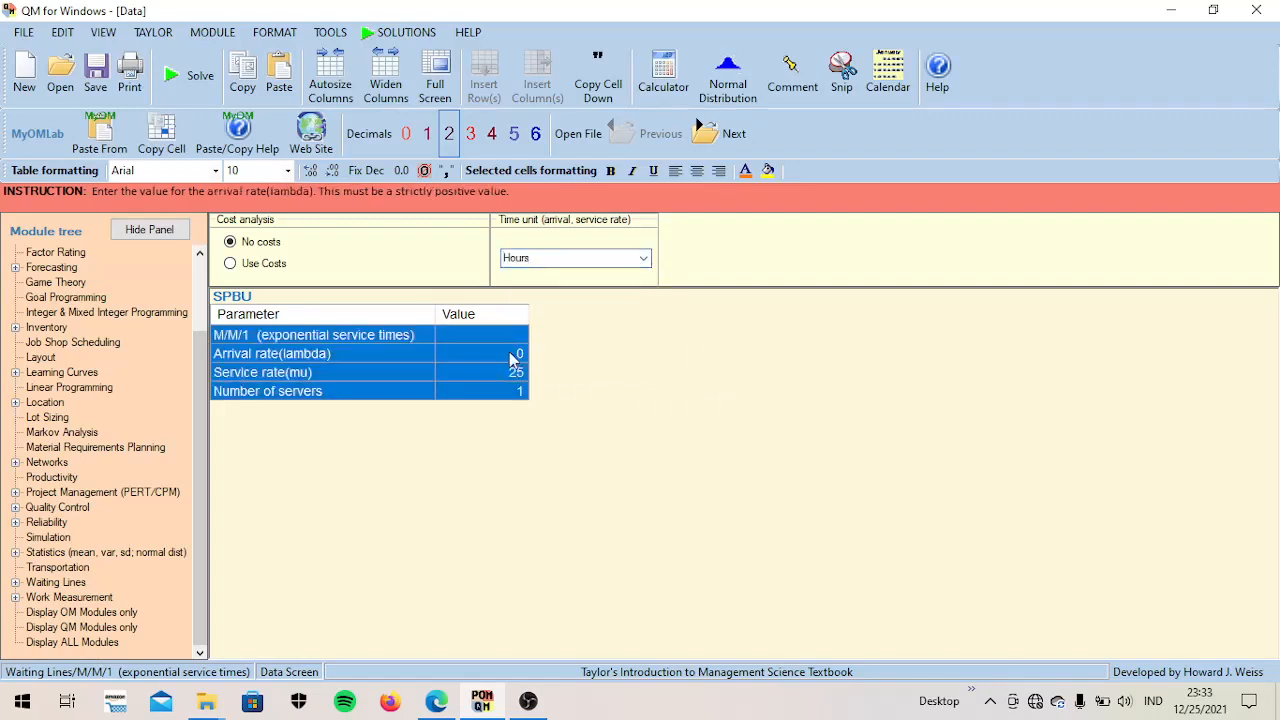
{"action": "left_click", "coordinate": [512, 358]}
{"action": "left_click", "coordinate": [511, 353]}
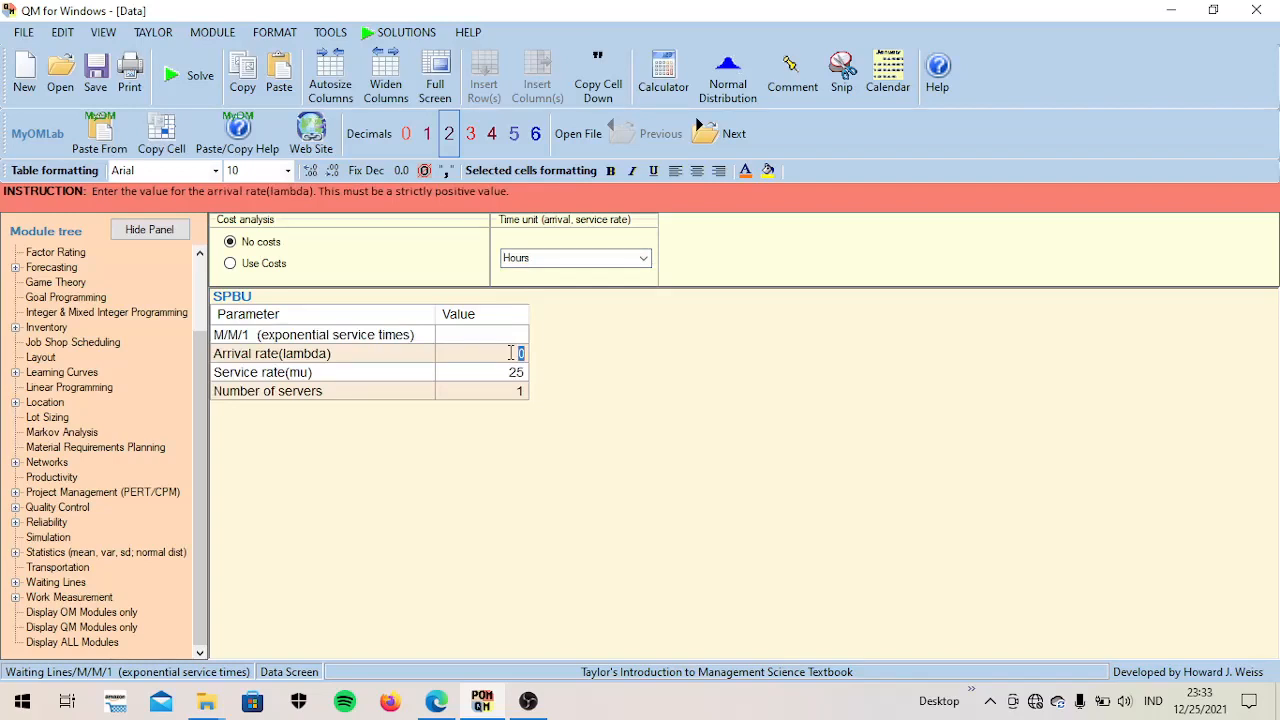
{"action": "type", "text": "20"}
{"action": "left_click", "coordinate": [184, 83]}
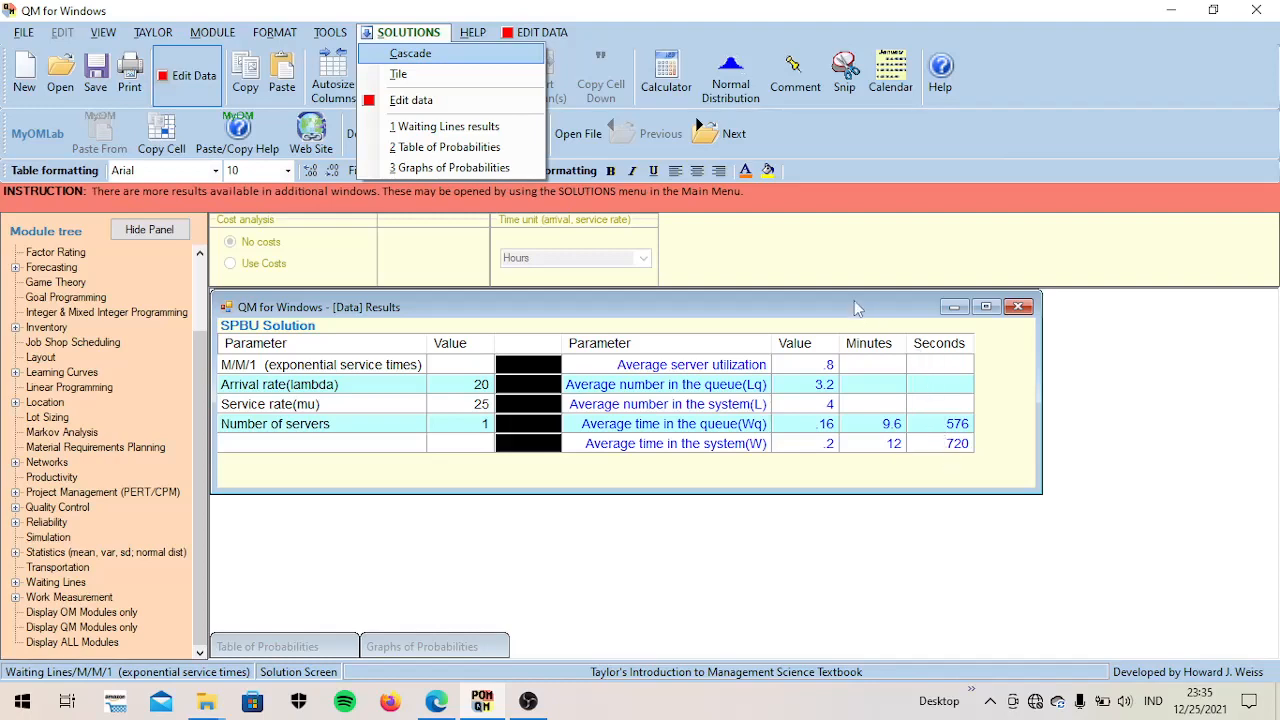
Step: View the probability graphs for SPBU and go back to its Waiting Lines results
{"action": "left_click", "coordinate": [441, 168]}
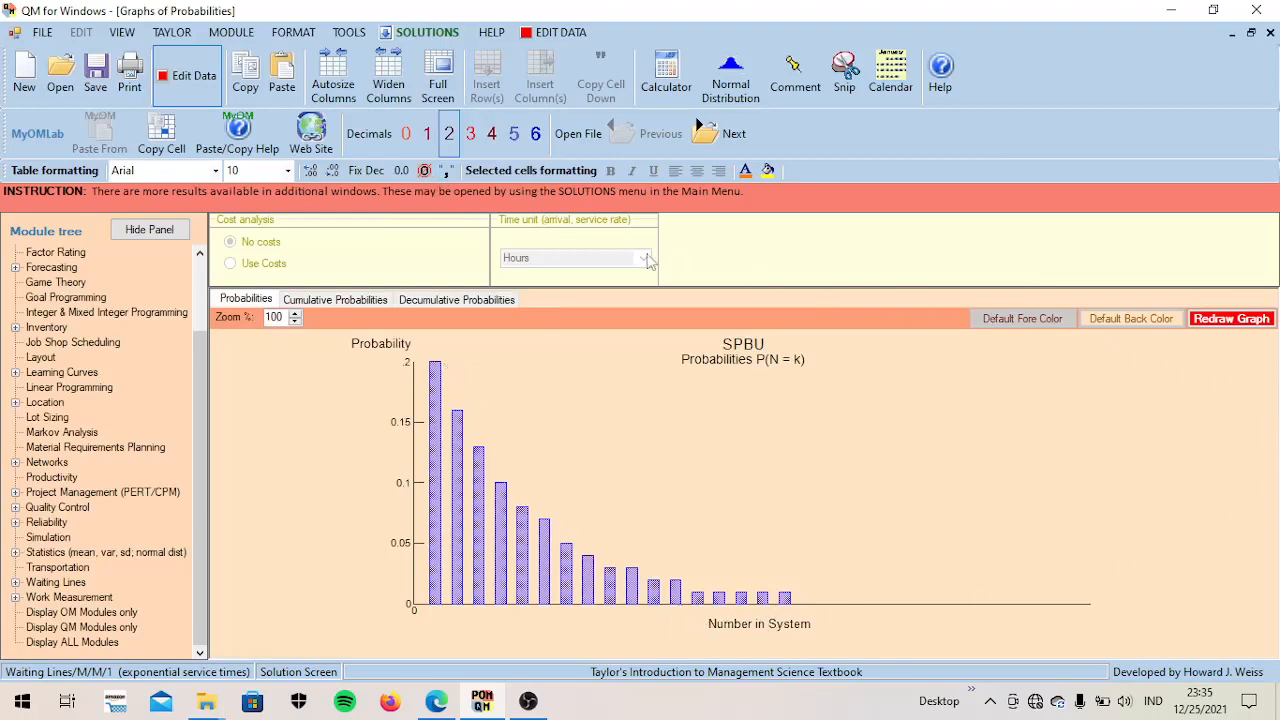
{"action": "left_click", "coordinate": [420, 32]}
{"action": "left_click", "coordinate": [420, 126]}
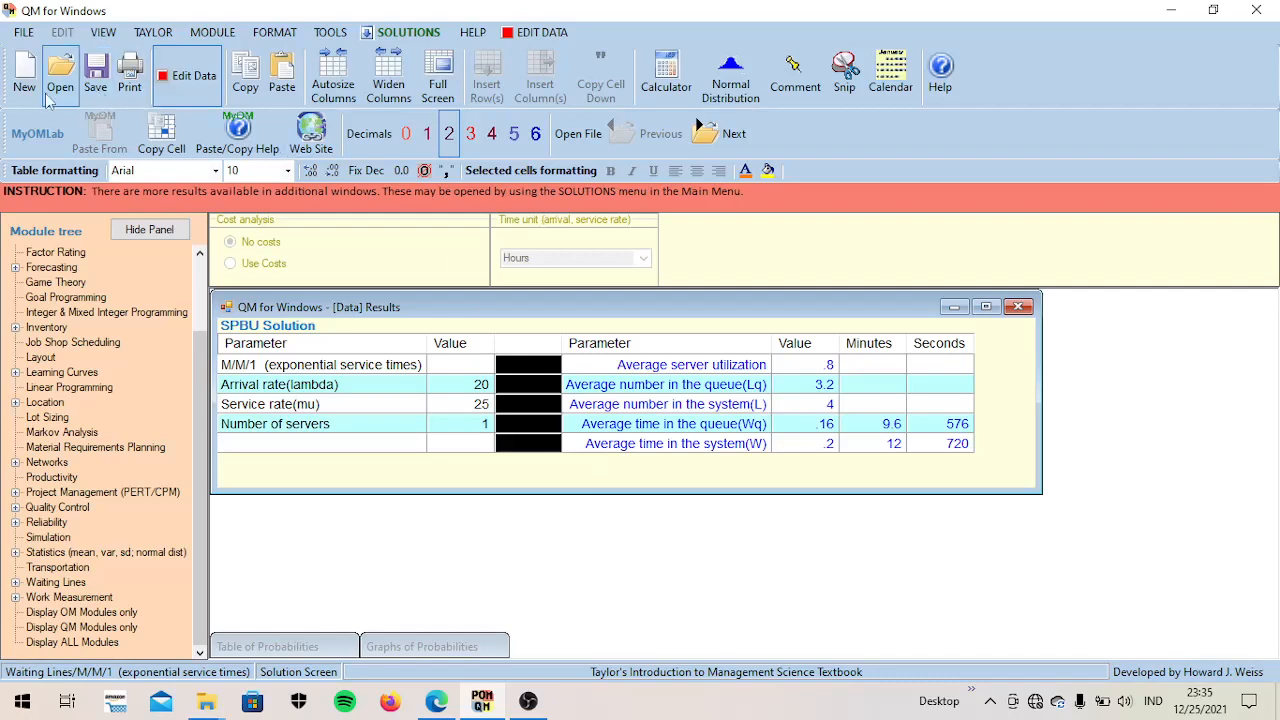
Step: Save the gas station problem as a Waiting Lines file named SPBU in the Aplikom folder
{"action": "left_click", "coordinate": [102, 103]}
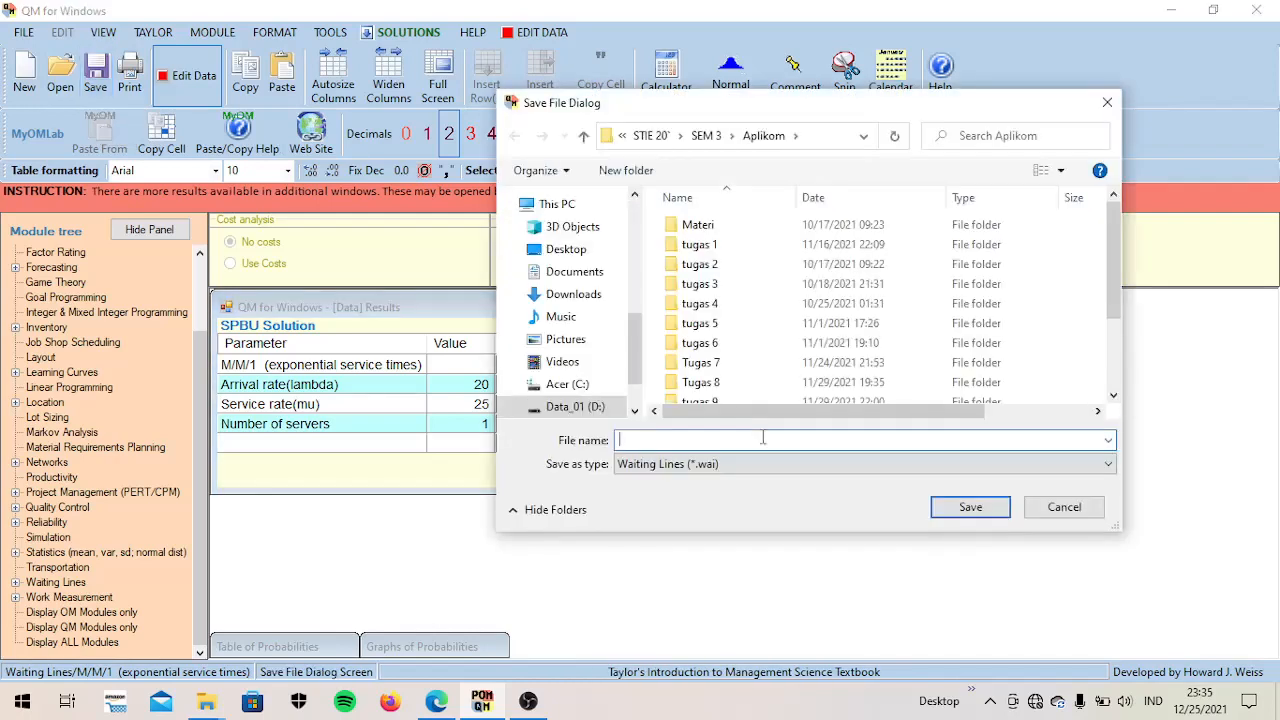
{"action": "type", "text": "SPBU"}
{"action": "left_click", "coordinate": [963, 505]}
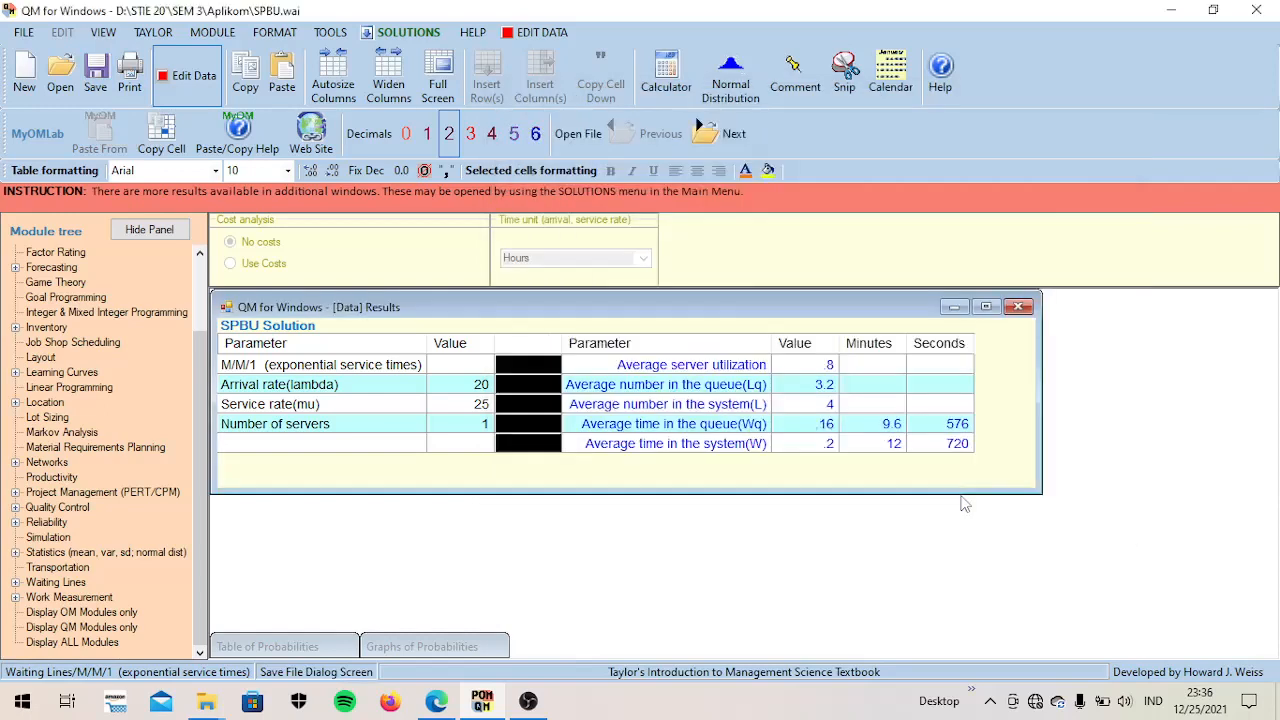